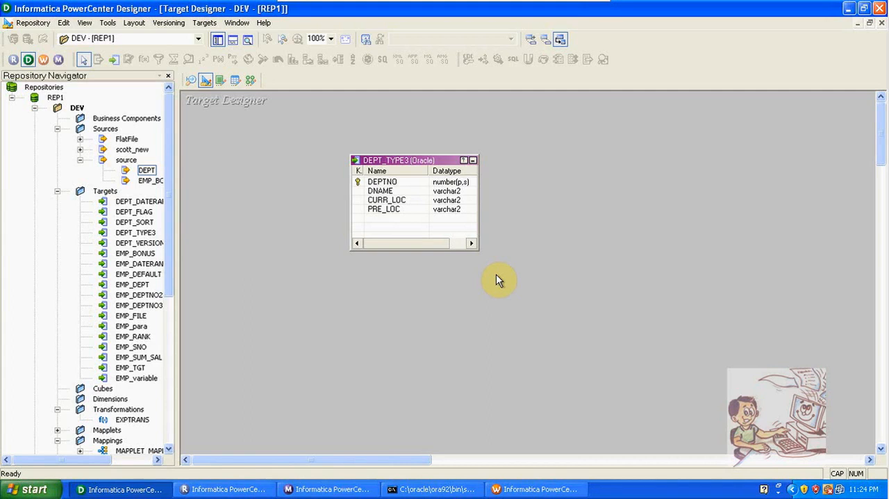
- Review the DEPT source definition and the CURR_LOC and PRE_LOC columns of the DEPT_TYPE3 target definition
click(190, 81)
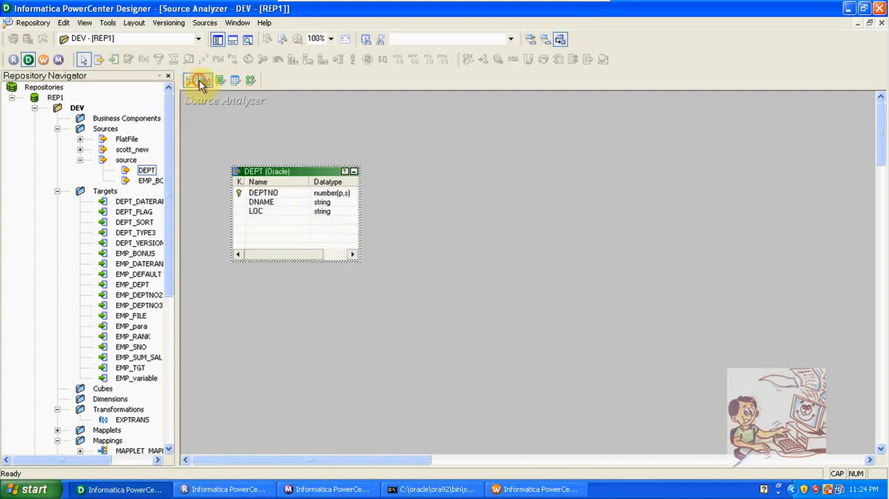
click(203, 81)
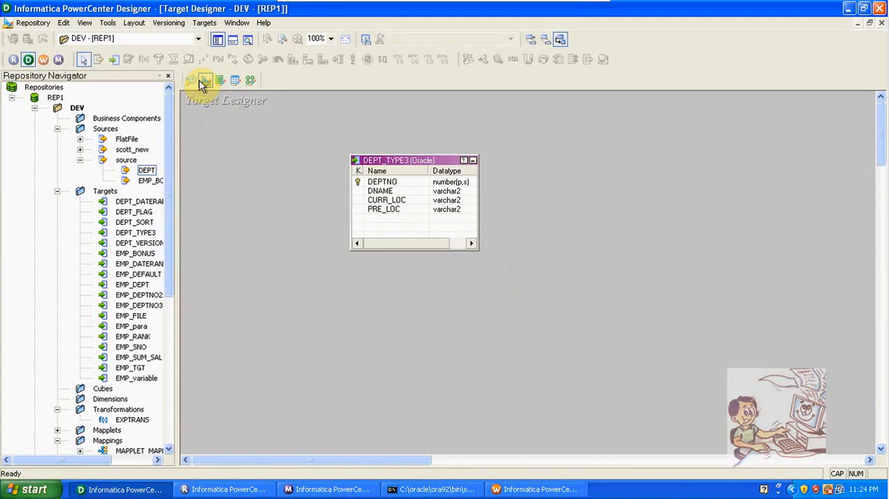
click(383, 201)
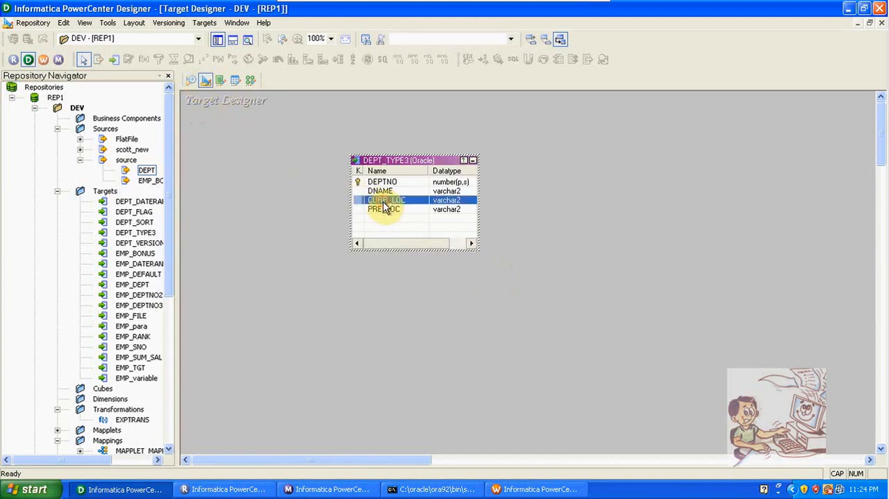
click(386, 214)
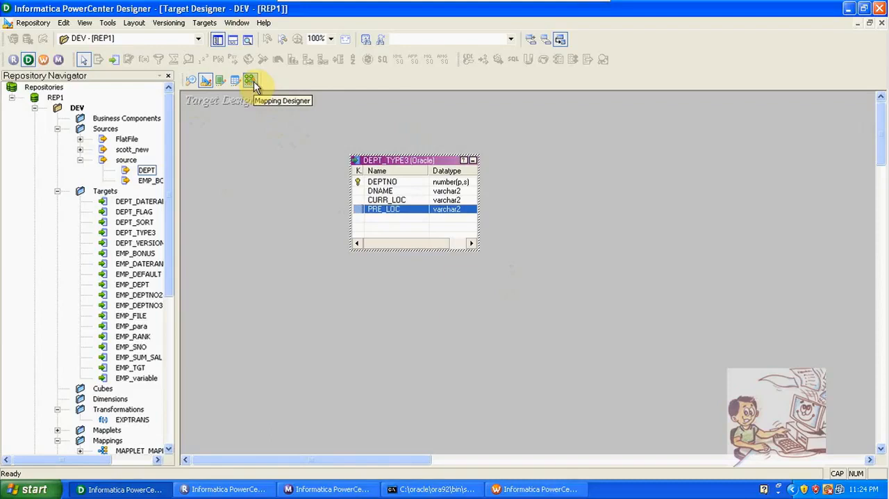
- Place the DEPT source and the DEPT_TYPE3 target in the SCD_TYPE3 mapping, with the target well apart from the source
click(255, 84)
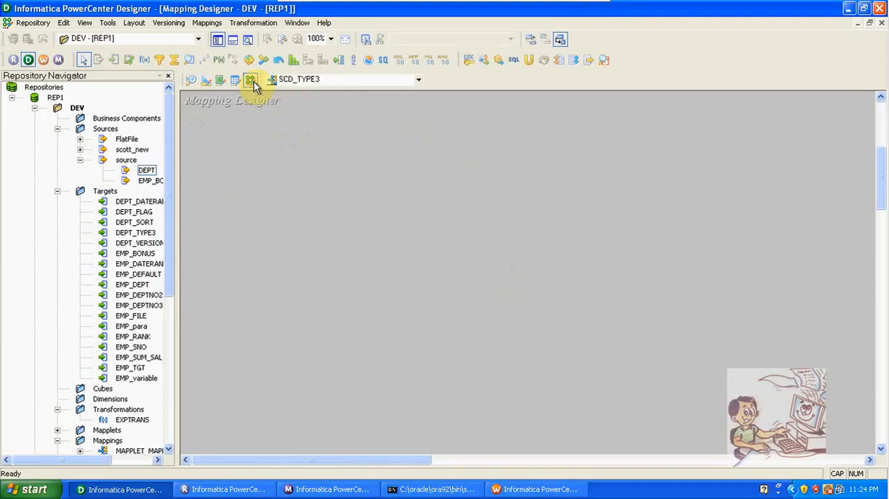
drag(146, 172, 271, 160)
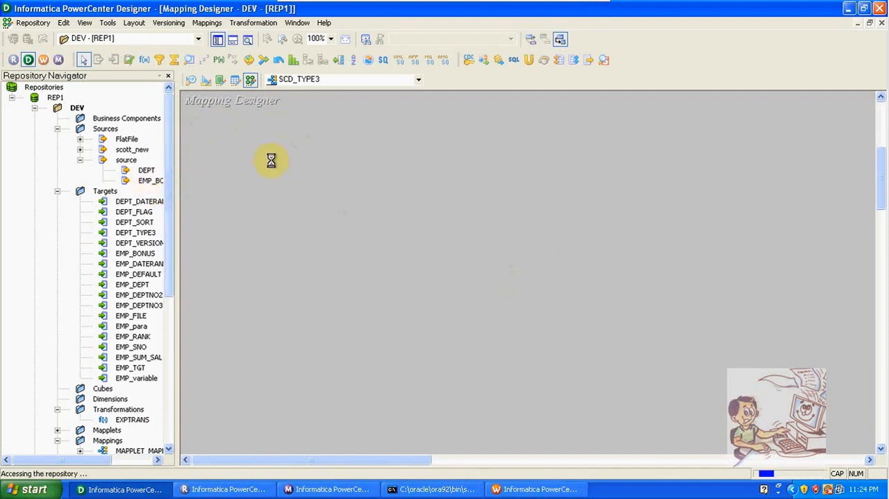
drag(146, 232, 695, 205)
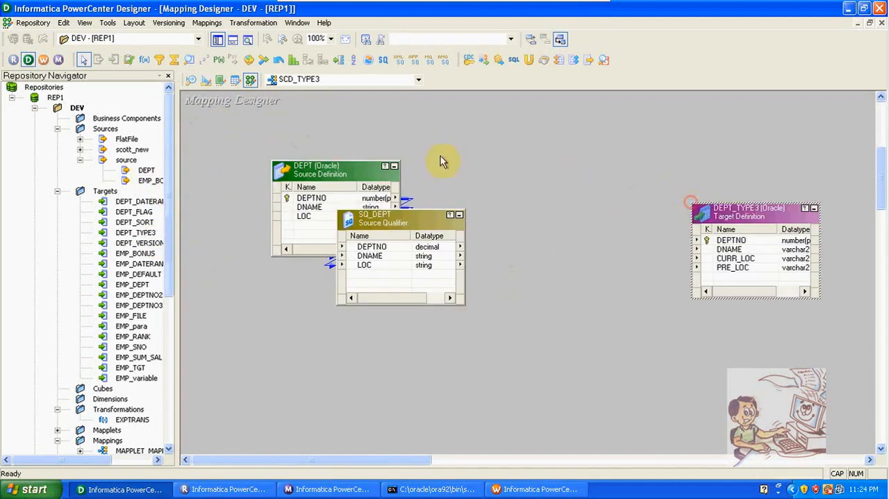
click(215, 39)
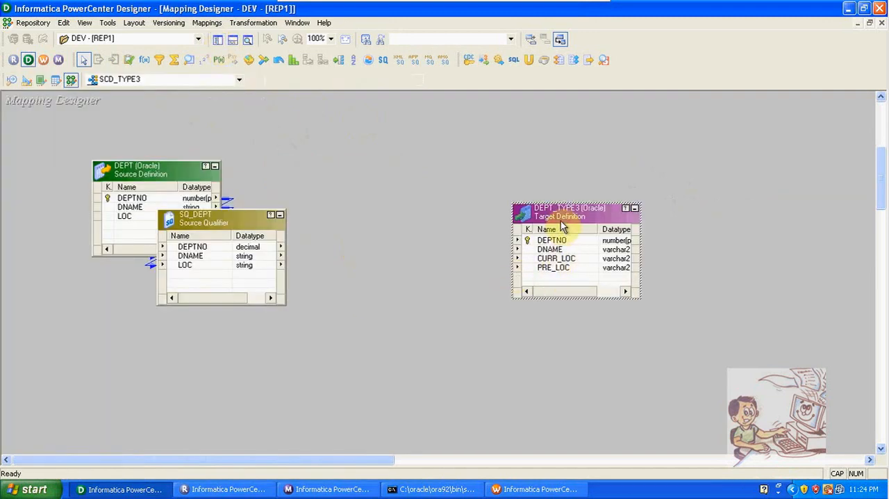
drag(562, 226, 632, 247)
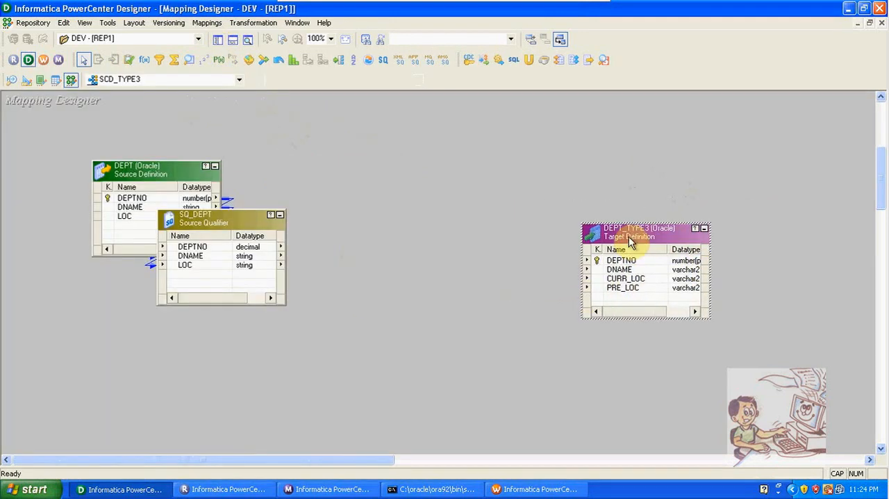
- Add a Lookup transformation to the mapping that uses the DEPT_TYPE3 target as its lookup table
click(188, 59)
click(375, 115)
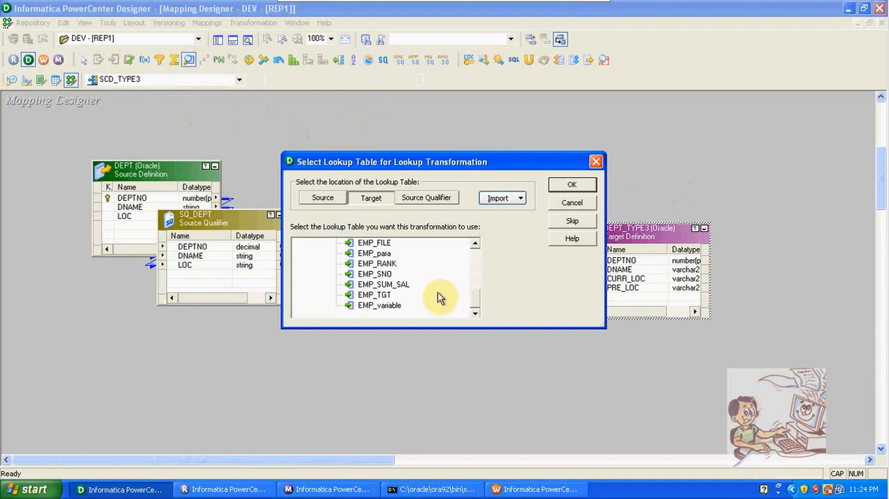
drag(477, 296, 477, 256)
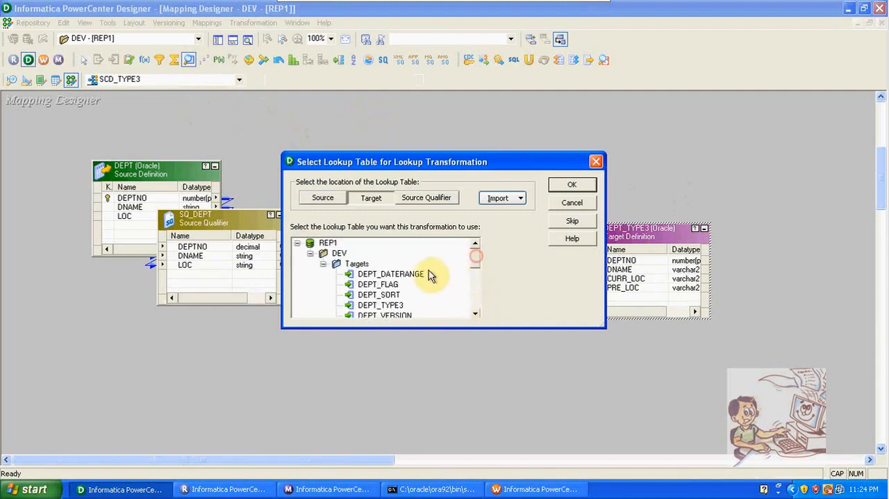
click(403, 306)
click(403, 306)
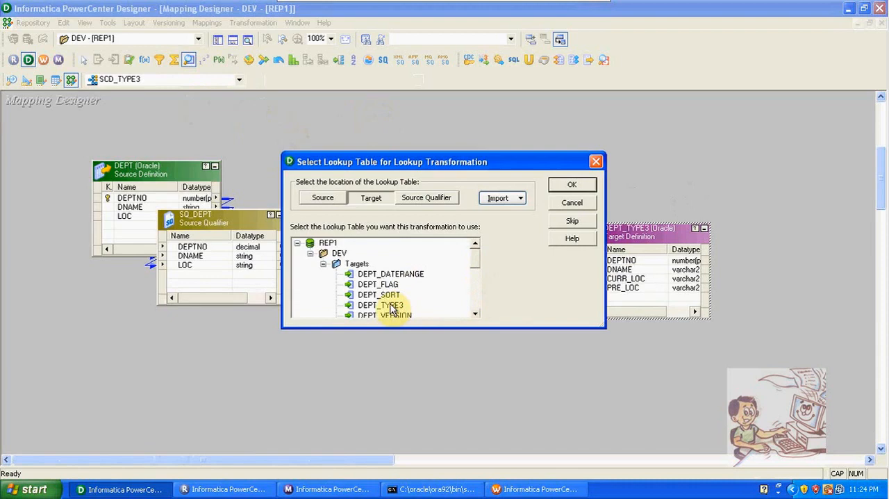
click(573, 184)
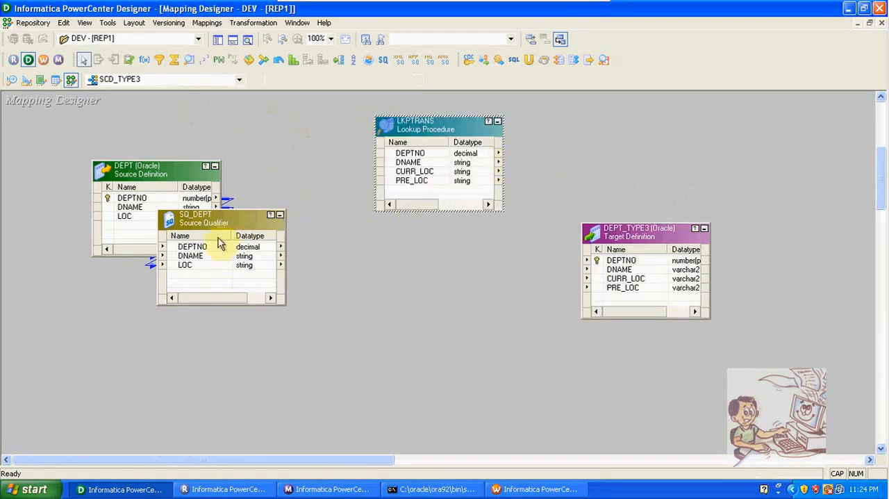
- Link DEPTNO from SQ_DEPT into the lookup and rename the added port as IN_LKP_DEPTNO
drag(197, 247, 410, 198)
double_click(408, 196)
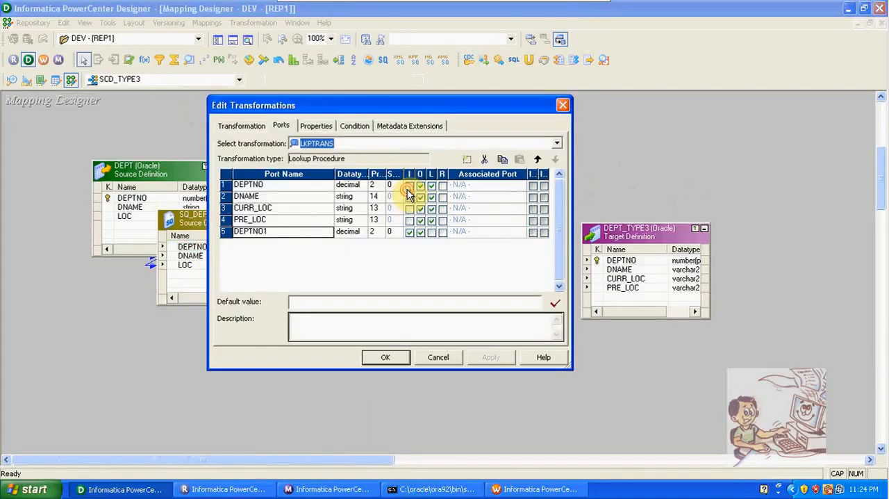
click(268, 234)
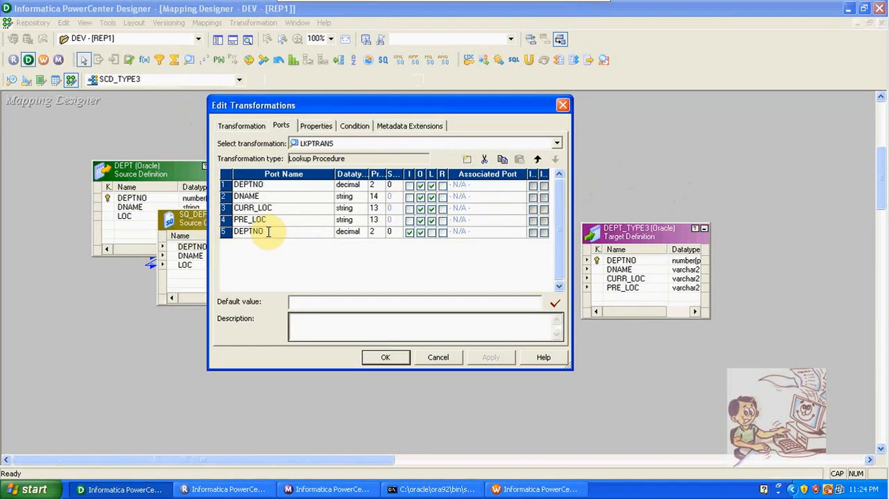
key(Home)
text(IN_LKP_)
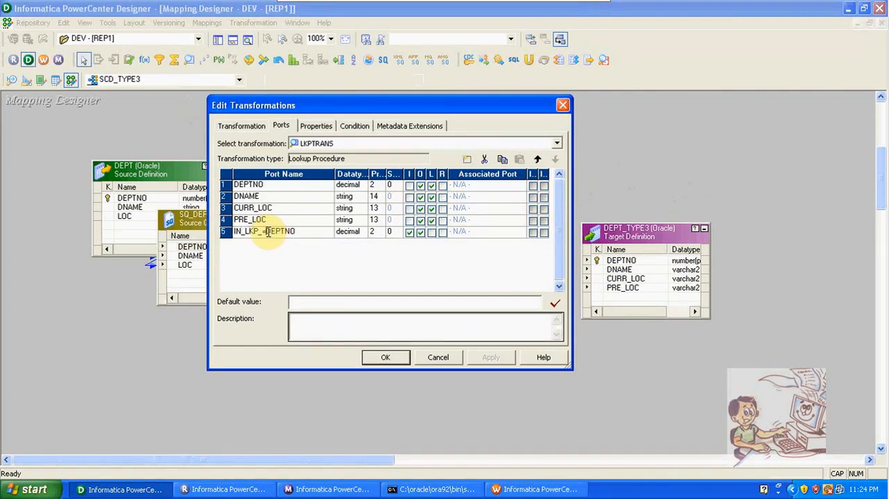
- Make IN_LKP_DEPTNO an input-only port and add the lookup condition DEPTNO = IN_LKP_DEPTNO
click(421, 233)
click(420, 234)
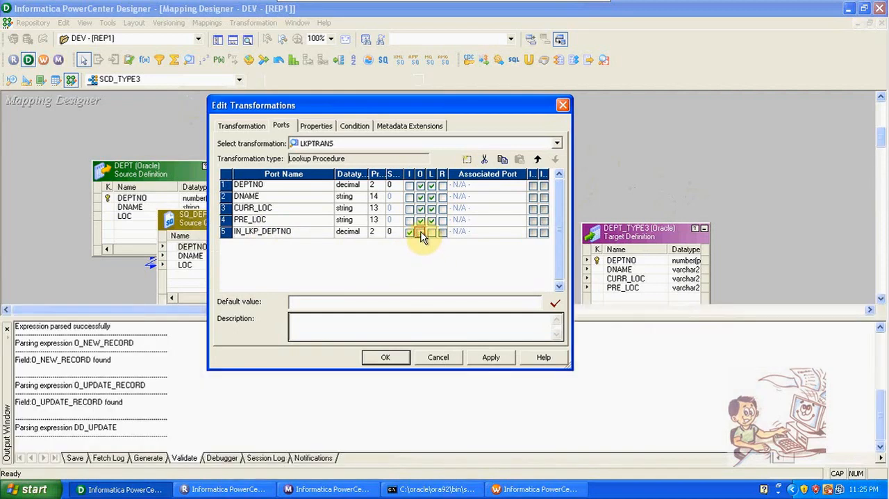
click(356, 128)
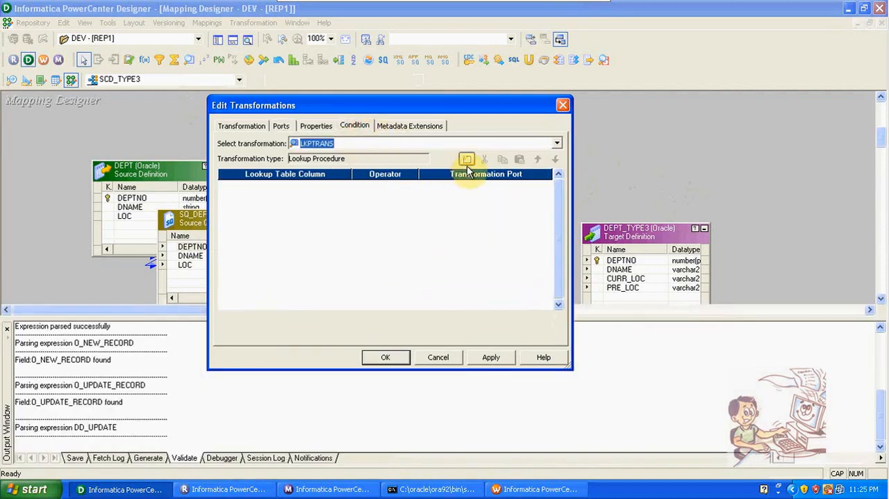
click(466, 160)
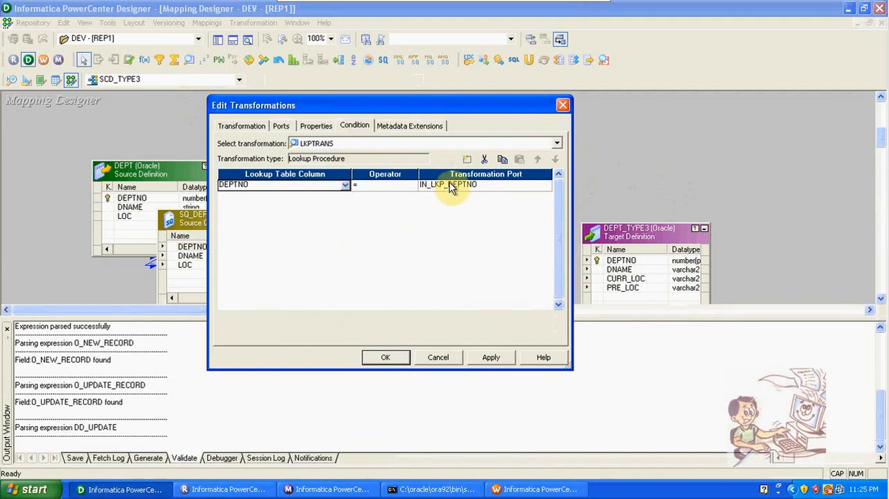
- Rename the lookup's input port as IN_SRC_DEPTNO, check it in the lookup condition and accept the lookup settings
click(287, 128)
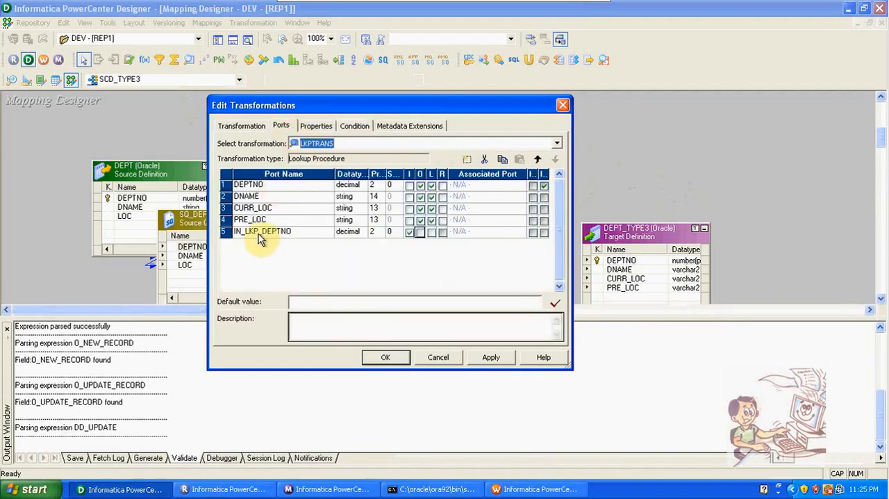
click(258, 234)
key(BackSpace)
key(BackSpace)
key(BackSpace)
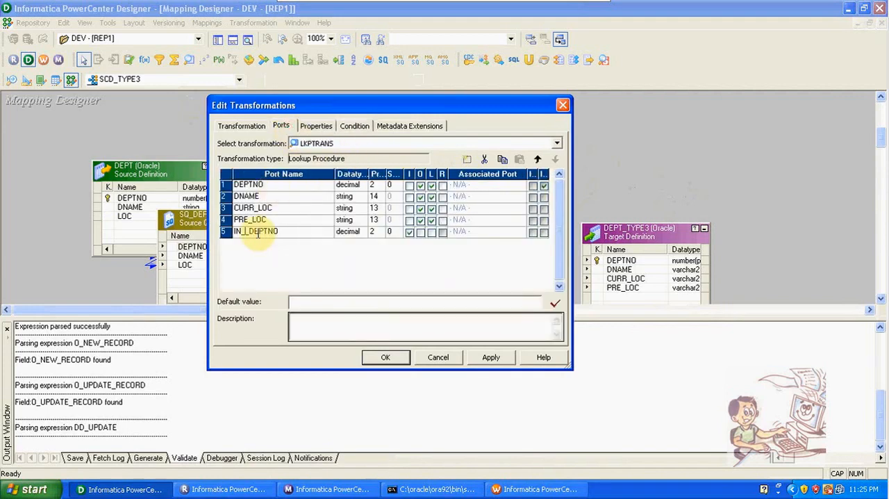
text(SRC)
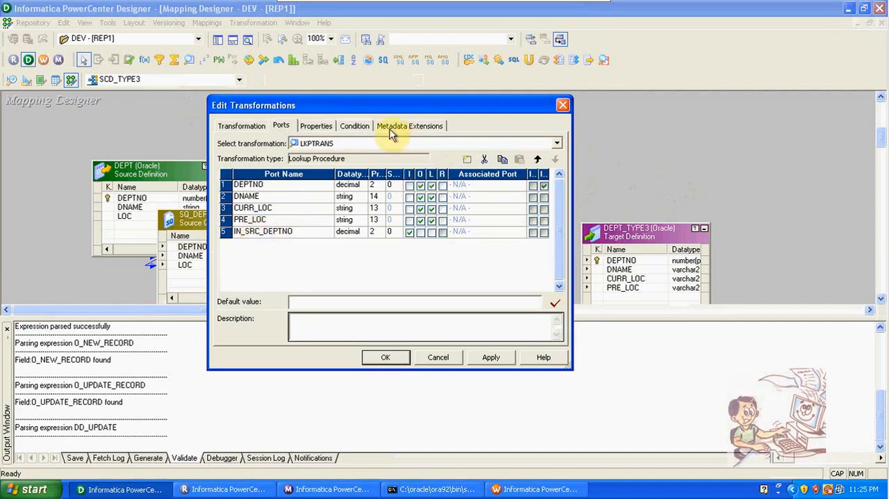
click(366, 126)
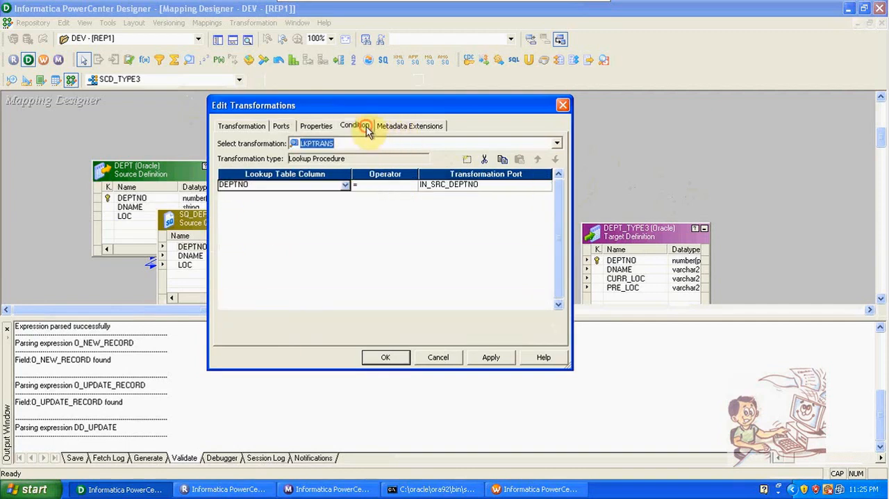
click(387, 358)
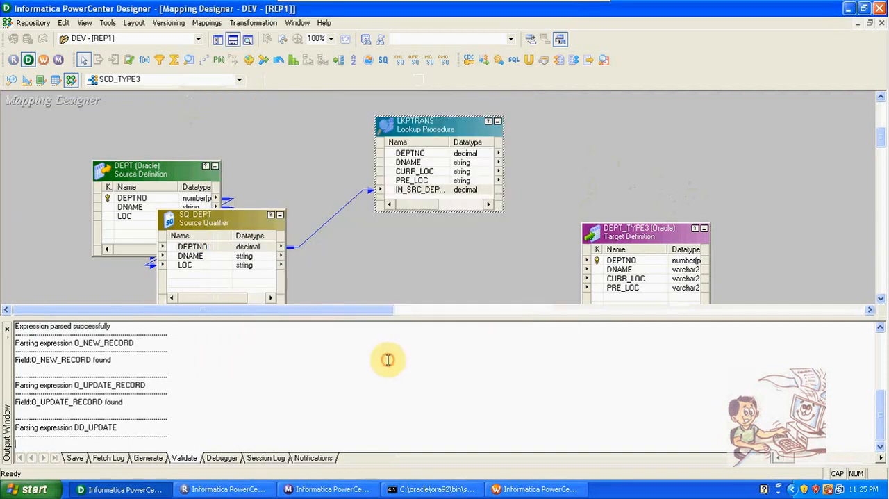
- Add an Expression transformation below the lookup and link DEPTNO, DNAME and LOC from SQ_DEPT into it
click(232, 40)
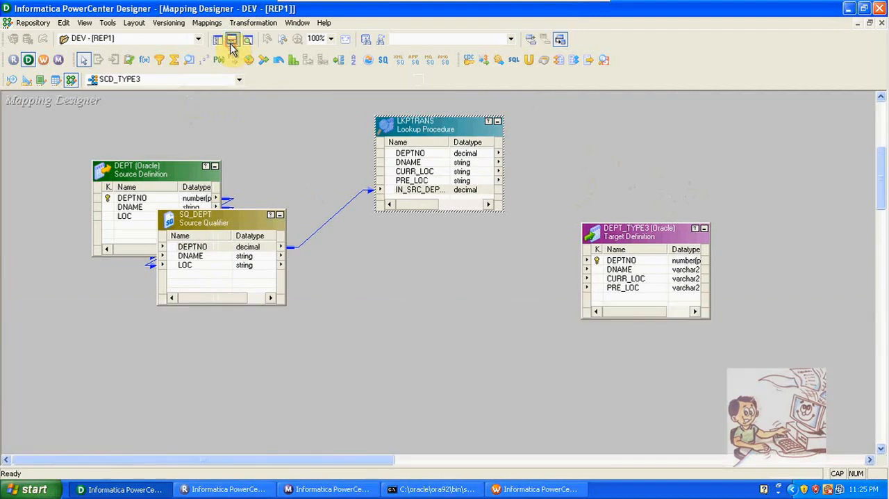
click(144, 60)
drag(364, 259, 488, 414)
click(233, 248)
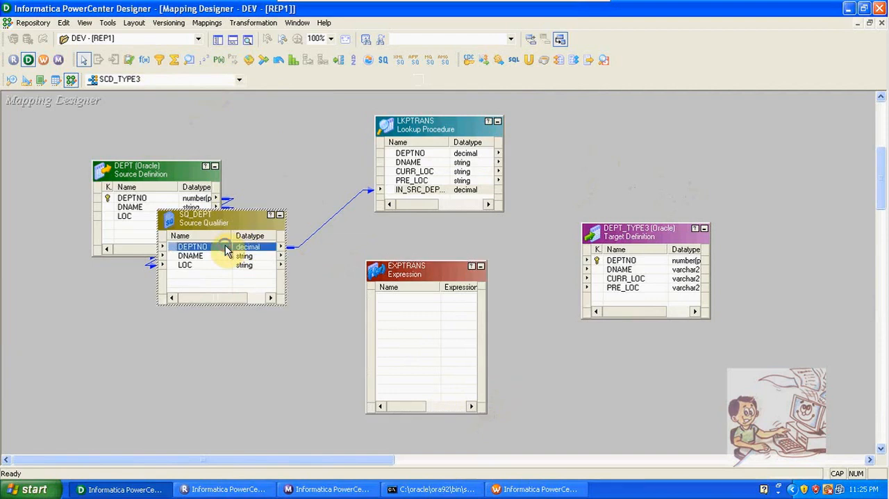
right_click(233, 248)
click(250, 251)
drag(238, 252, 376, 303)
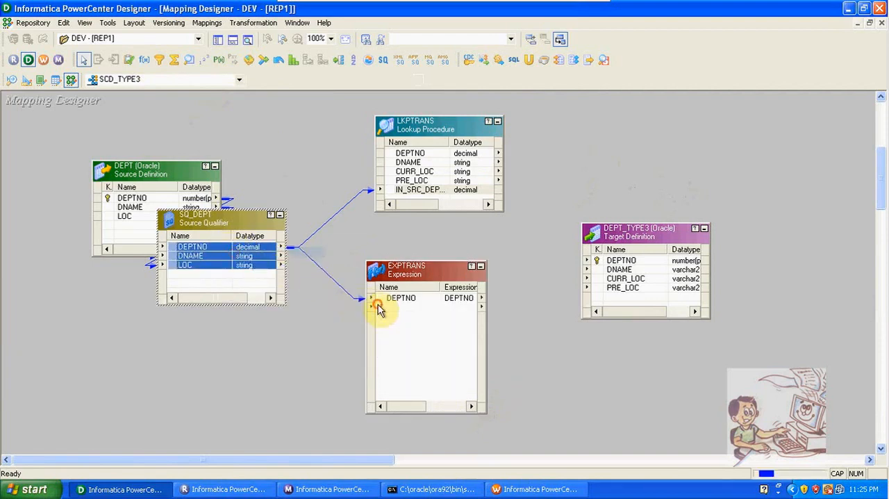
- Link the lookup's DEPTNO and CURR_LOC ports into the Expression transformation
click(435, 153)
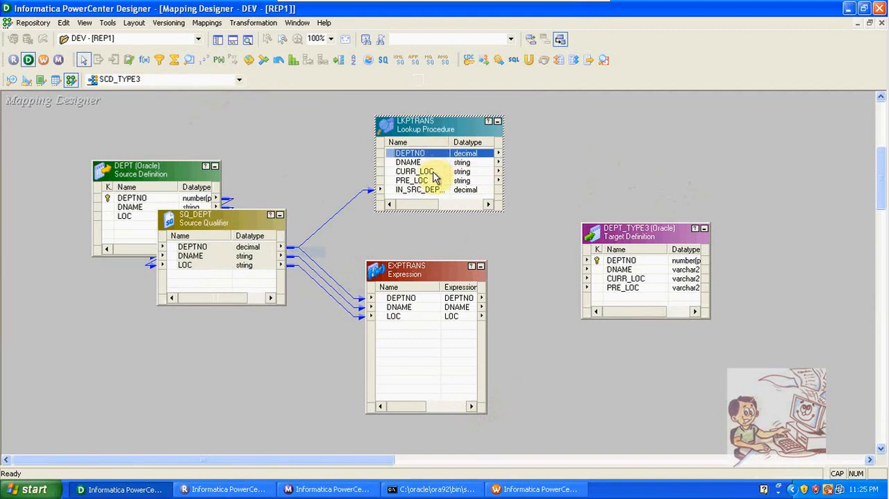
ctrl+click(433, 171)
drag(433, 175, 410, 339)
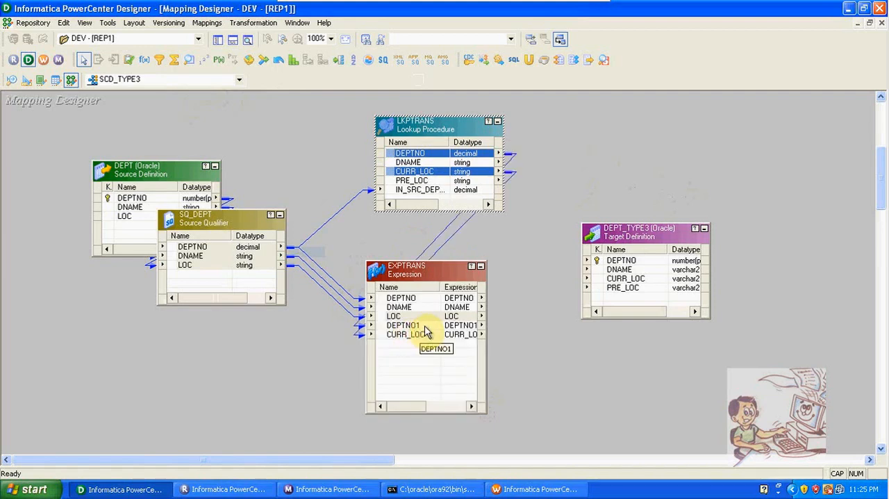
- Rename the expression's DEPTNO1 port as IN_LKP_DEPTNO and its CURR_LOC port as LKP_CURR_LOC
double_click(420, 335)
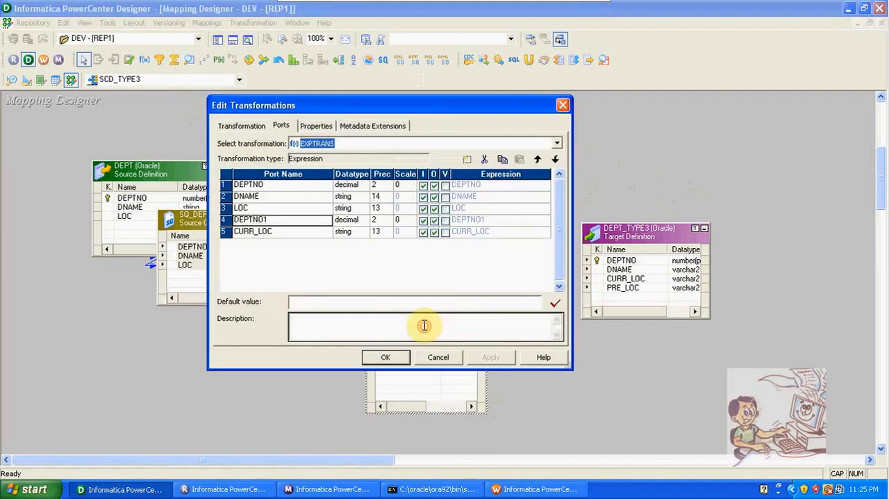
click(274, 224)
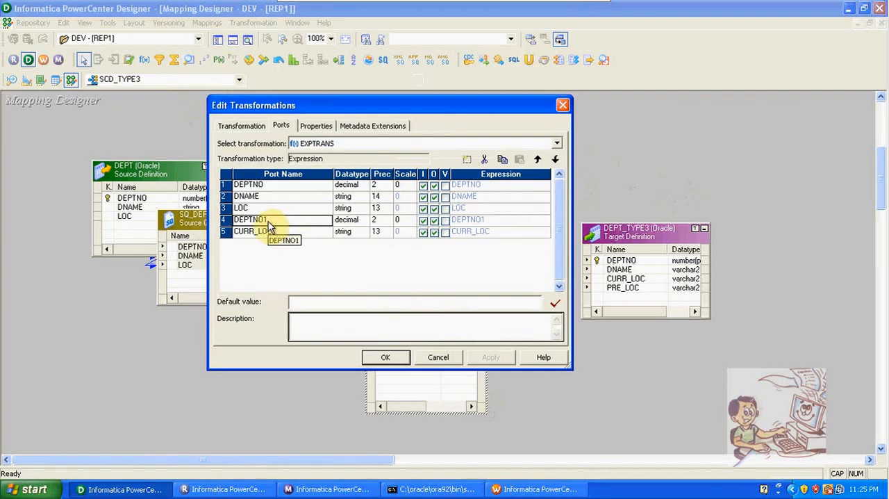
click(268, 220)
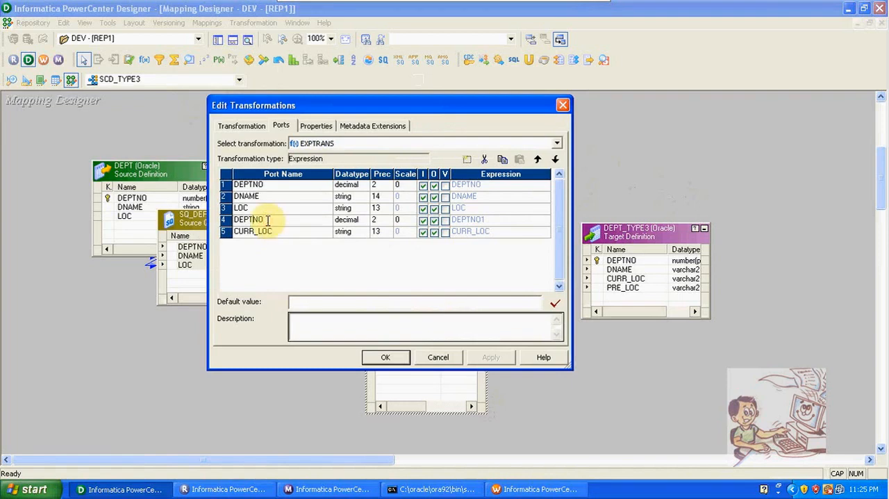
key(Home)
text(IN_LKP_)
click(235, 234)
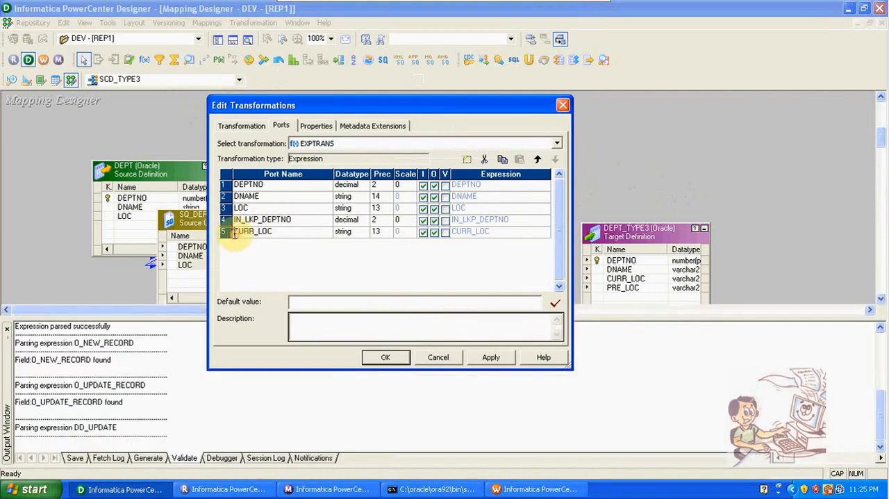
text(LKP_)
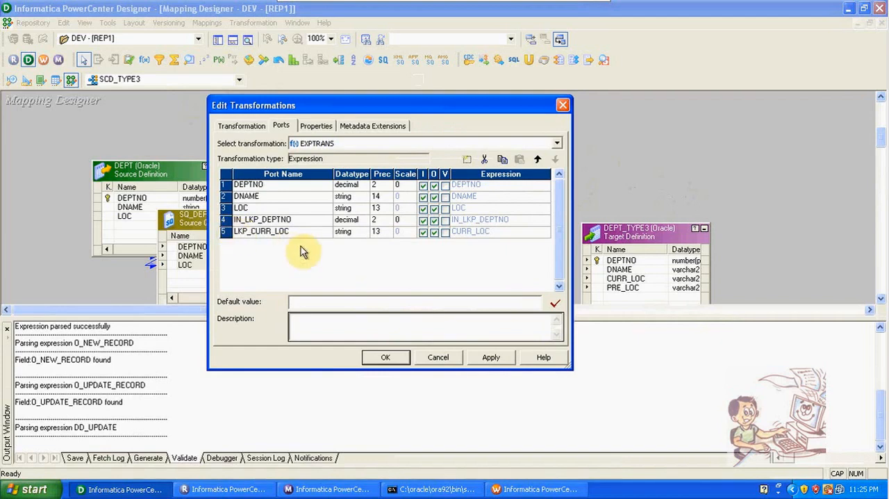
- Make the IN_LKP_DEPTNO port output-only and add two new ports below LKP_CURR_LOC in the expression
click(422, 220)
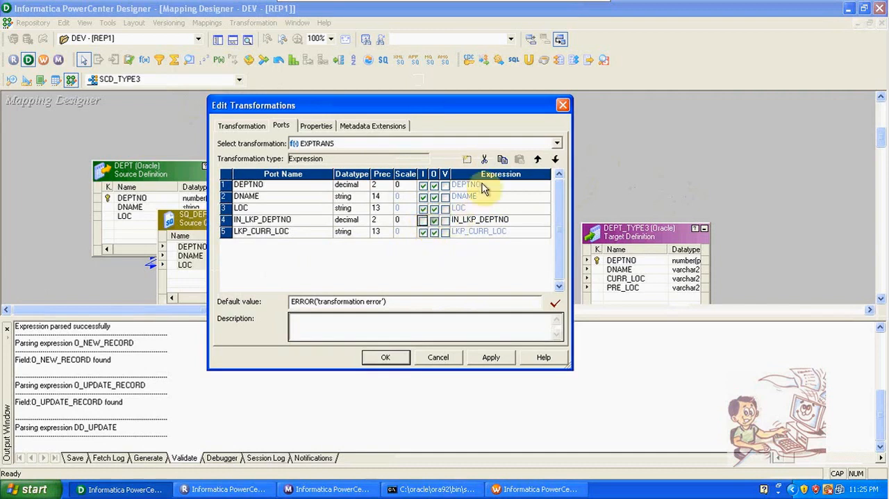
click(227, 232)
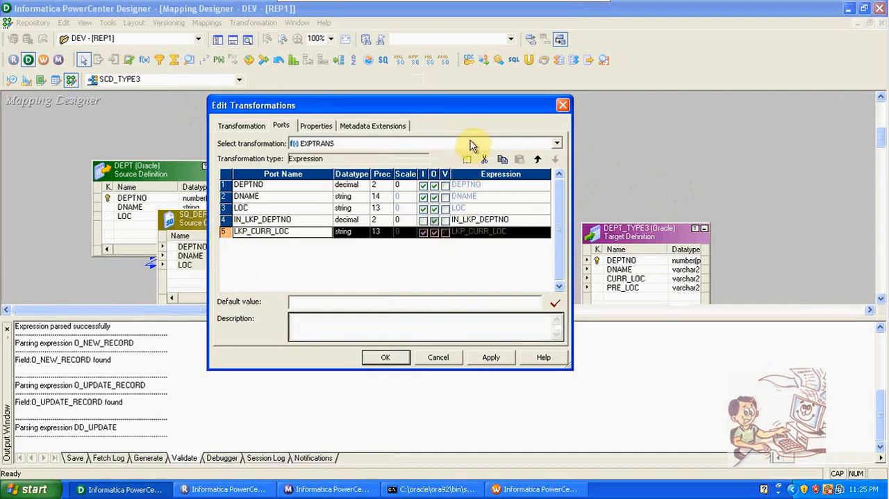
click(466, 161)
click(466, 160)
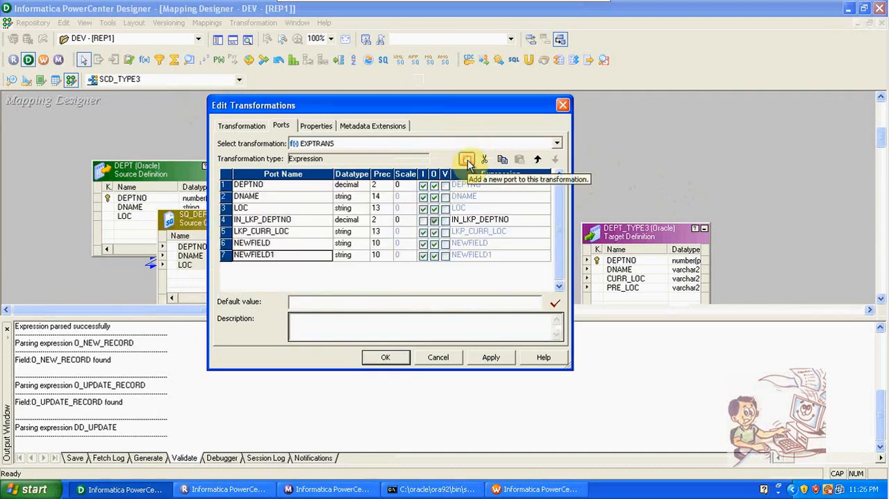
- Rename the two new ports as O_NEW_RECORD and O_UPDATE_RECORD and make both of them output-only
click(272, 243)
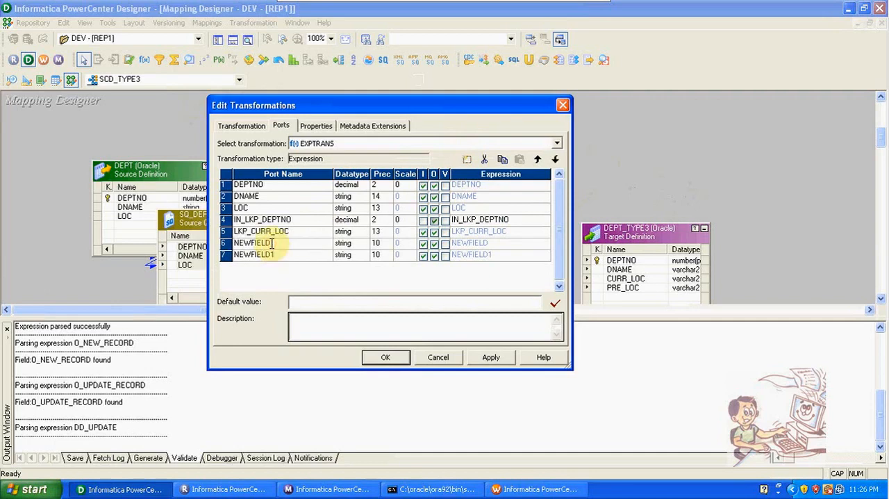
key(BackSpace)
key(BackSpace)
key(BackSpace)
key(BackSpace)
key(BackSpace)
key(BackSpace)
key(BackSpace)
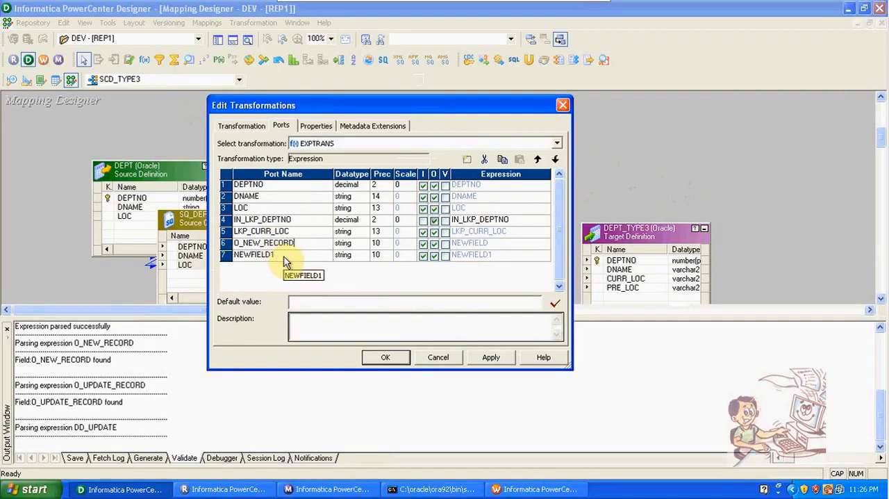
click(276, 255)
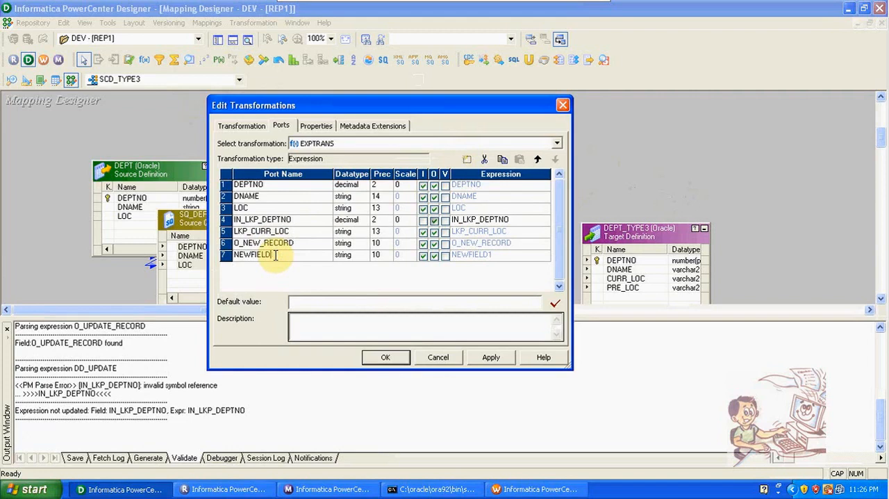
key(BackSpace)
key(BackSpace)
key(BackSpace)
key(BackSpace)
key(BackSpace)
key(BackSpace)
key(BackSpace)
text(O_UPDATE_RECORD)
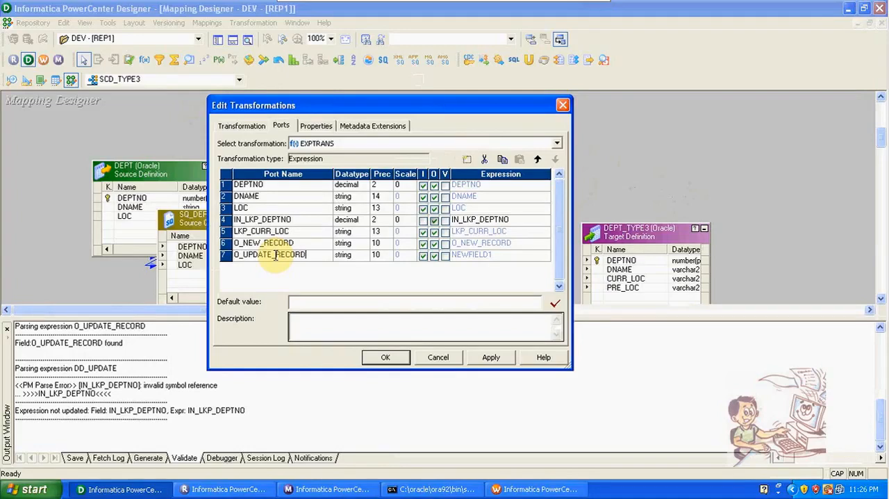
click(423, 255)
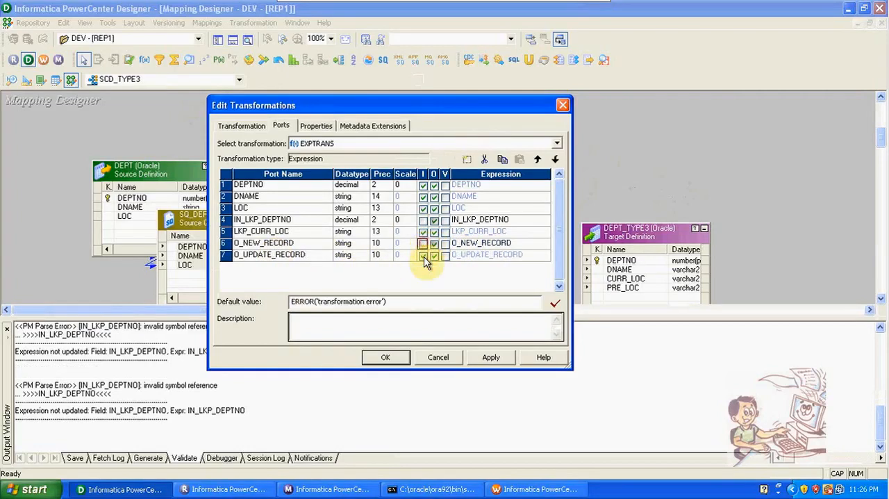
click(422, 242)
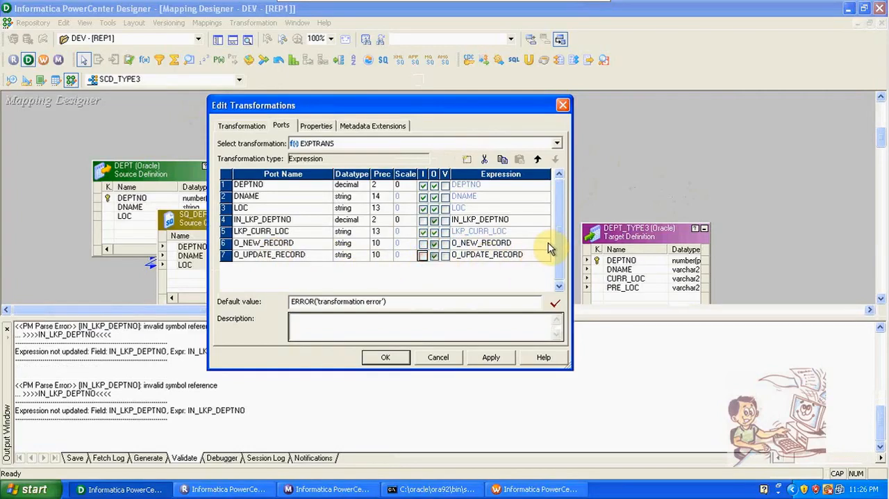
- Set the O_NEW_RECORD expression to IIF(ISNULL(LKP_CURR_LOC),TRUE,FALSE), validate it and accept it
double_click(548, 243)
drag(445, 175, 353, 171)
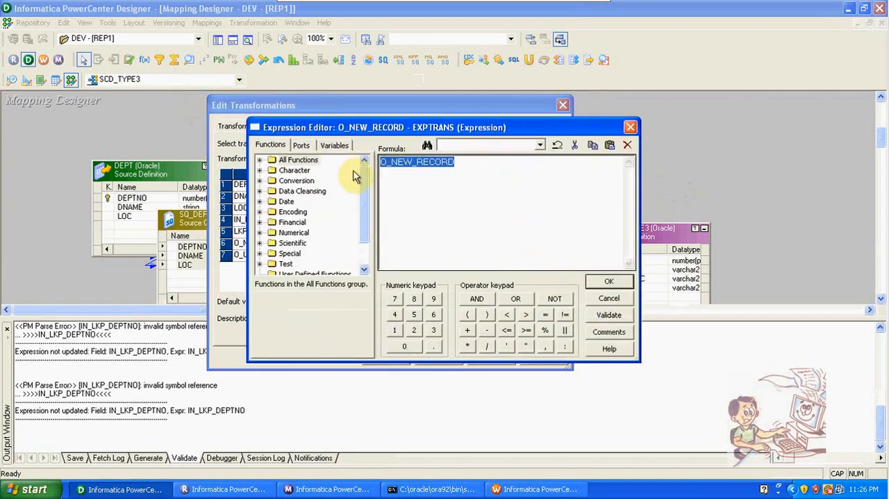
text(IIF()
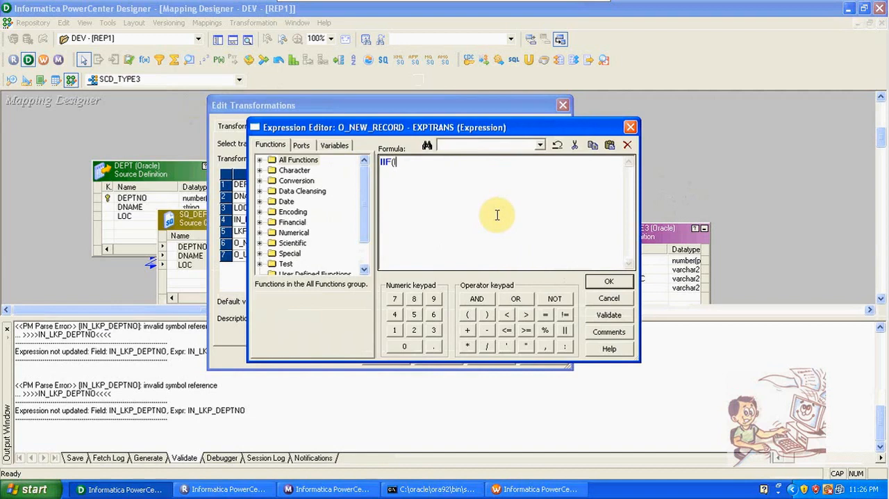
text(ISNULL()
click(299, 145)
double_click(310, 202)
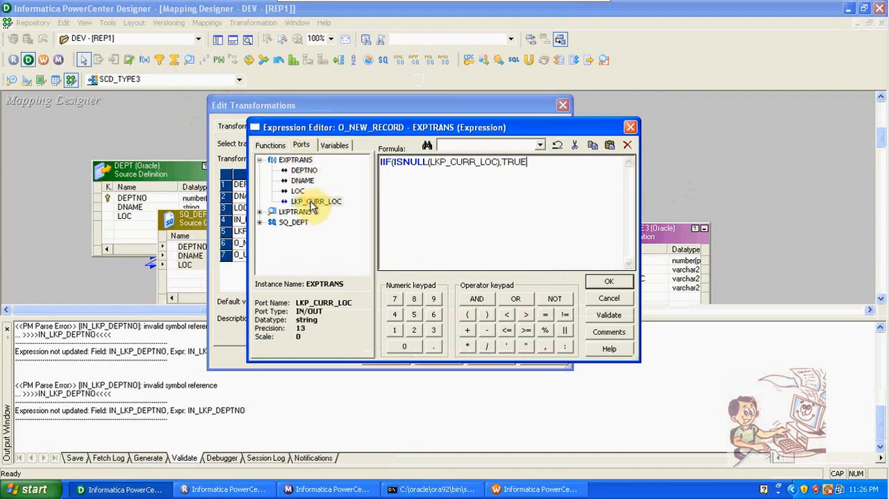
text(),TRUE,FALSE)
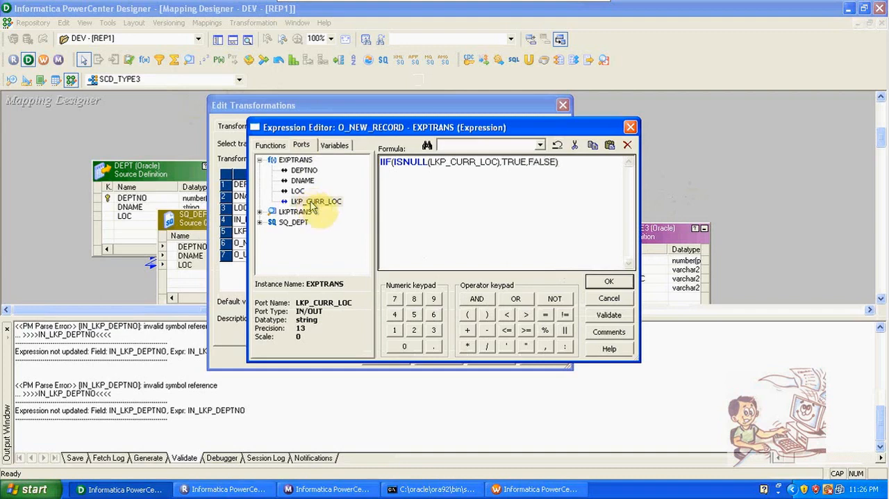
click(596, 317)
click(443, 264)
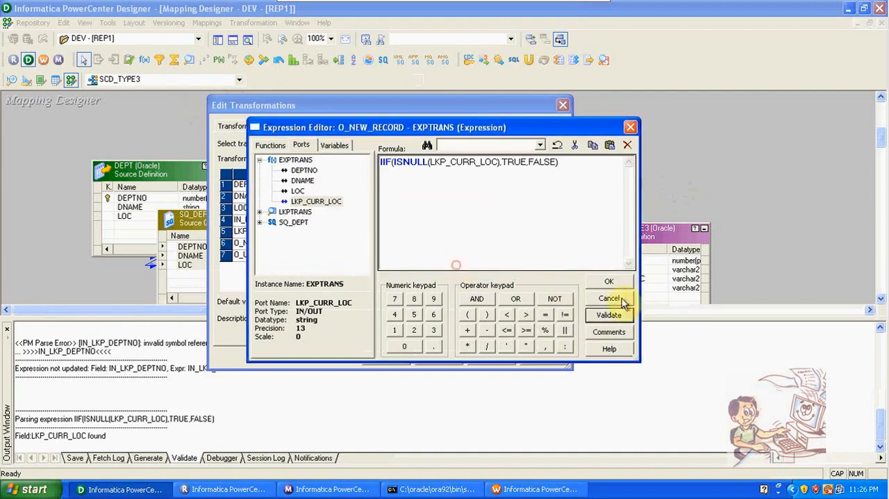
click(611, 282)
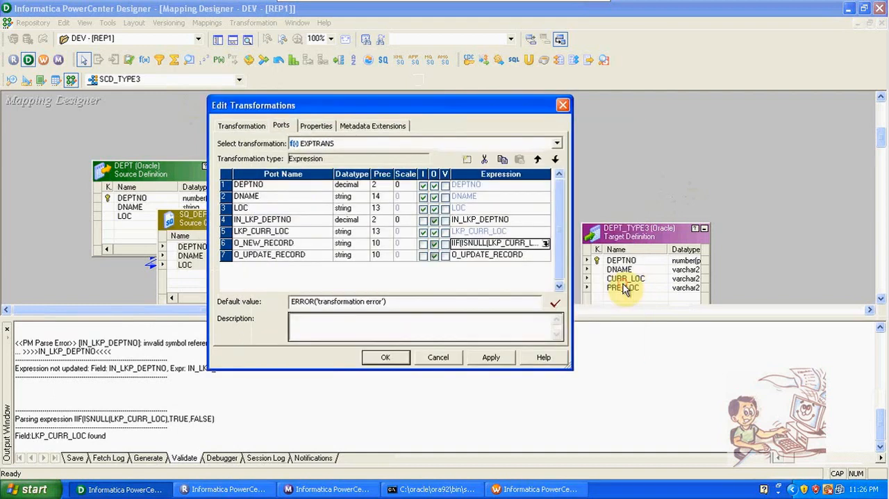
- Replace the O_UPDATE_RECORD expression with the partial formula IIF(DEPTNO= and save it despite being incomplete
click(542, 254)
click(546, 254)
drag(520, 158, 368, 174)
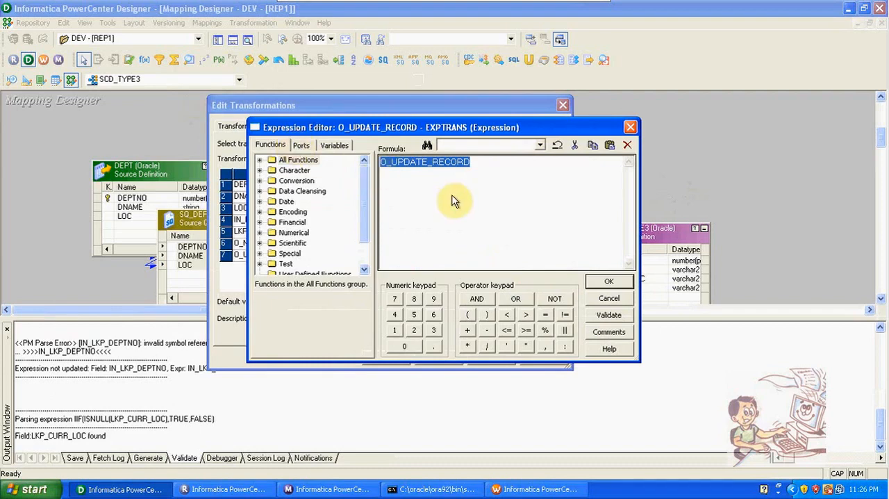
text(IIF()
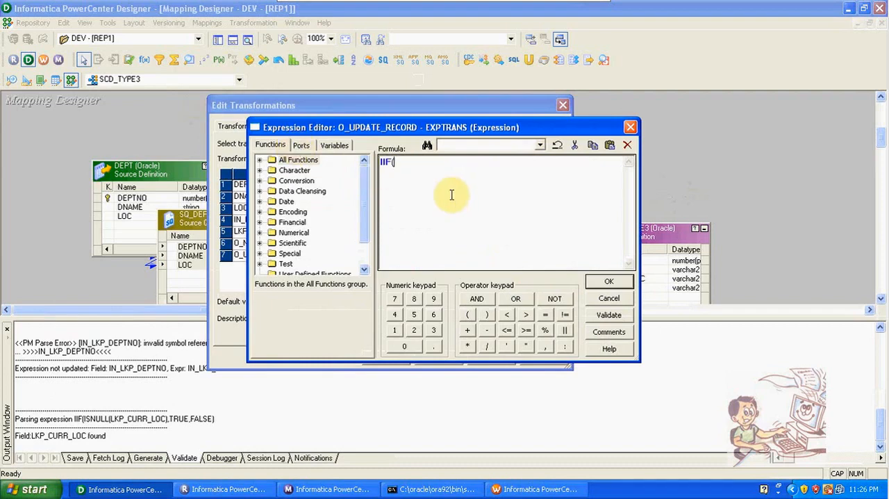
click(301, 145)
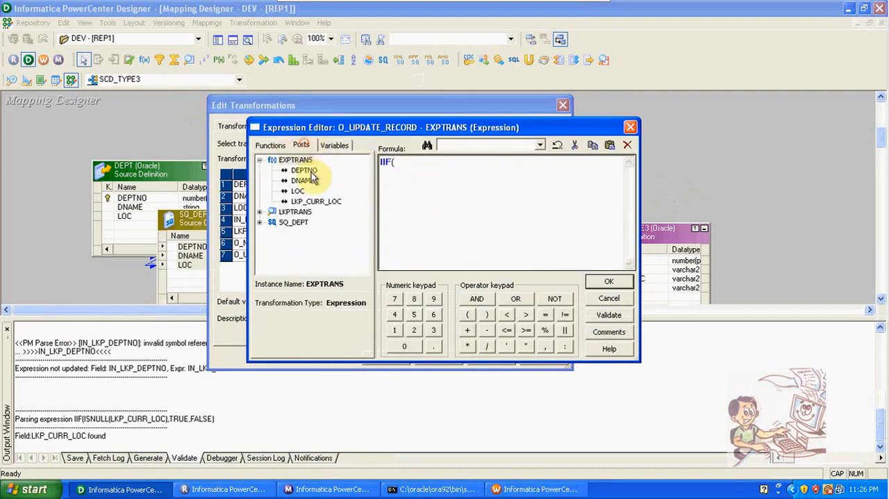
click(307, 172)
double_click(309, 174)
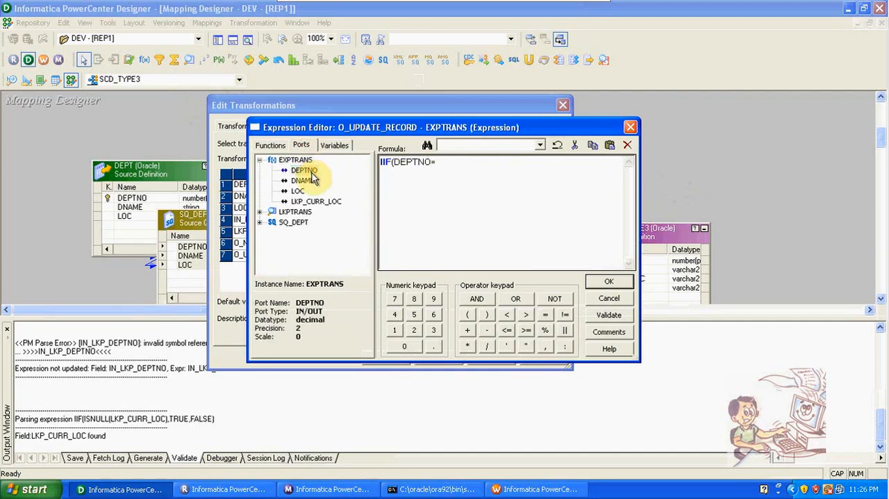
double_click(324, 203)
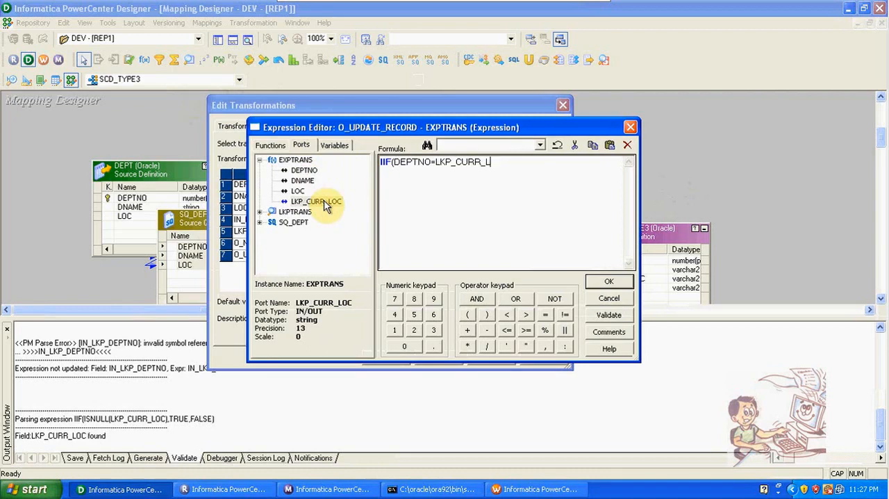
key(BackSpace)
key(BackSpace)
key(BackSpace)
key(BackSpace)
key(BackSpace)
key(BackSpace)
key(BackSpace)
key(BackSpace)
key(BackSpace)
key(BackSpace)
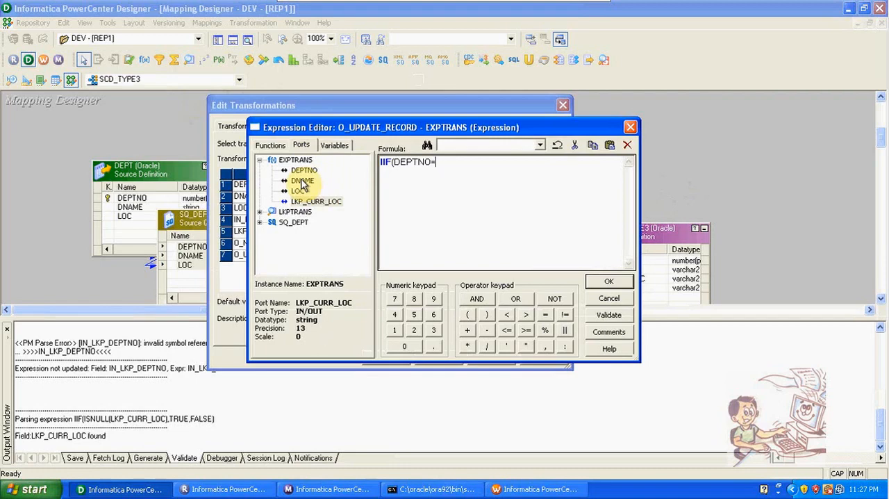
click(614, 285)
click(444, 265)
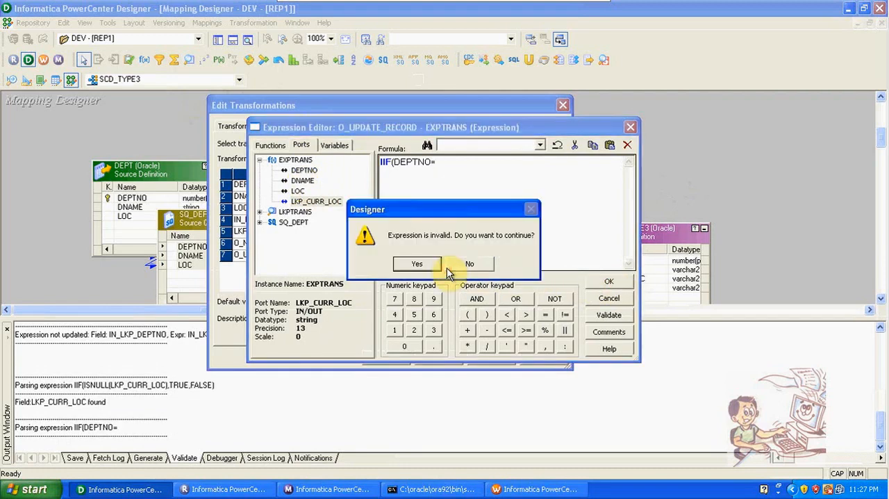
click(420, 264)
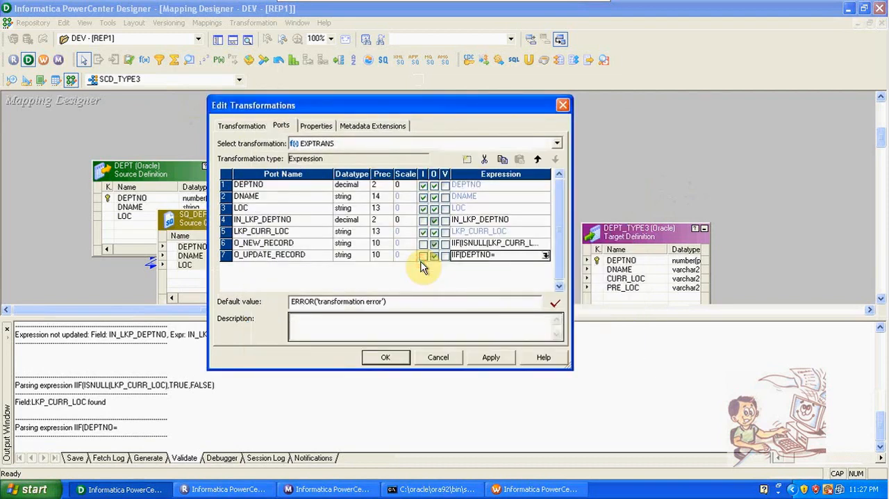
- Make the IN_LKP_DEPTNO port input-only instead of output-only
click(423, 219)
click(434, 219)
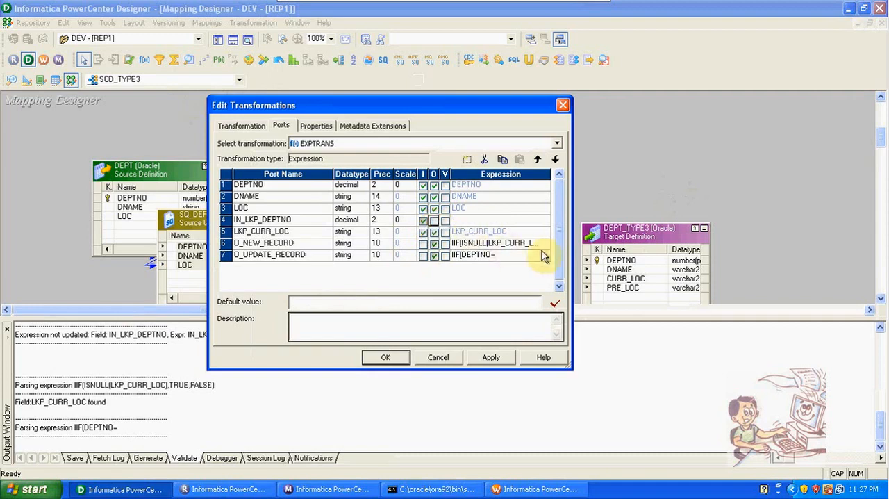
click(543, 230)
click(543, 230)
click(543, 230)
- Replace the O_NEW_RECORD expression with IIF(ISNULL(IN_LKP_DEPTNO),TRUE,FALSE) and accept it
click(535, 243)
click(544, 243)
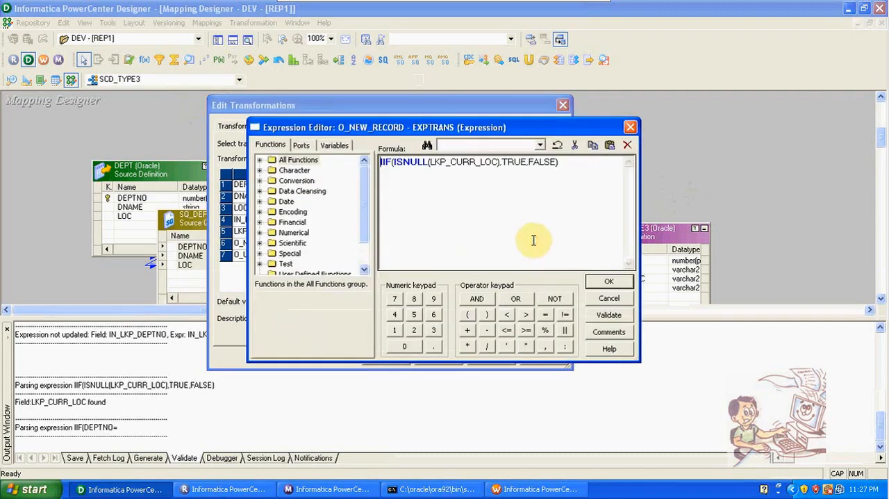
drag(588, 158, 341, 171)
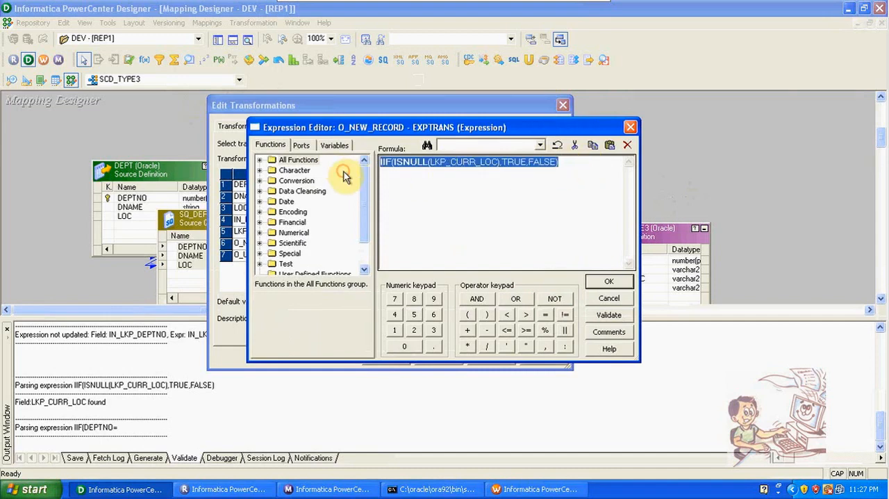
text(IIF)
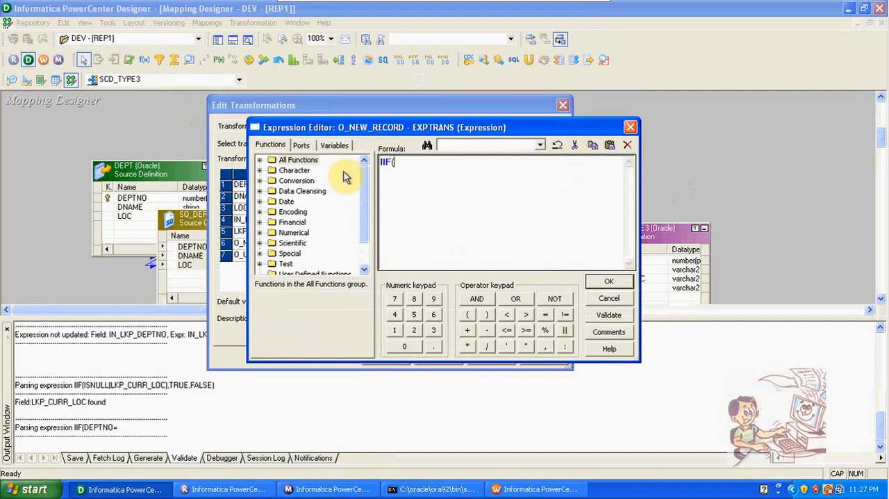
text(()
click(300, 146)
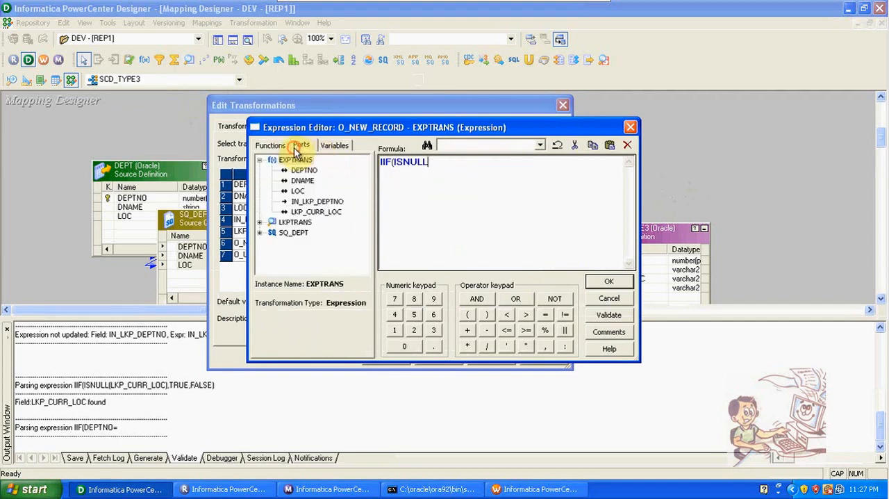
double_click(318, 201)
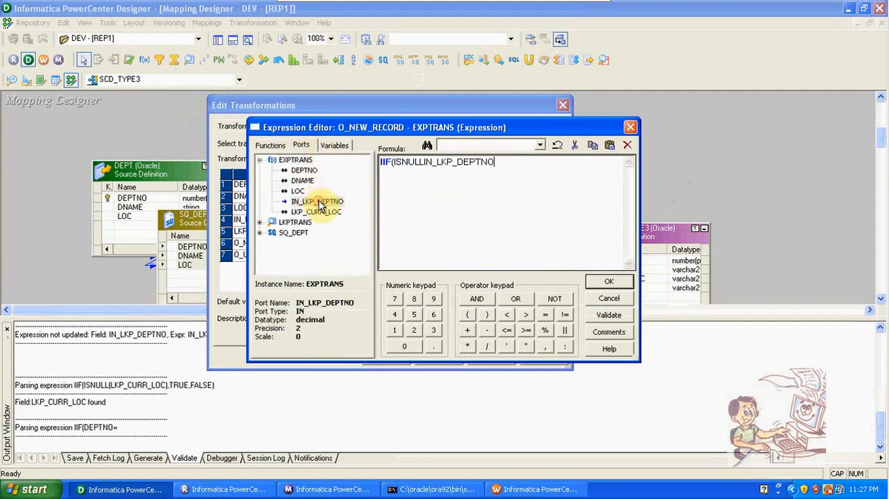
click(426, 161)
text(()
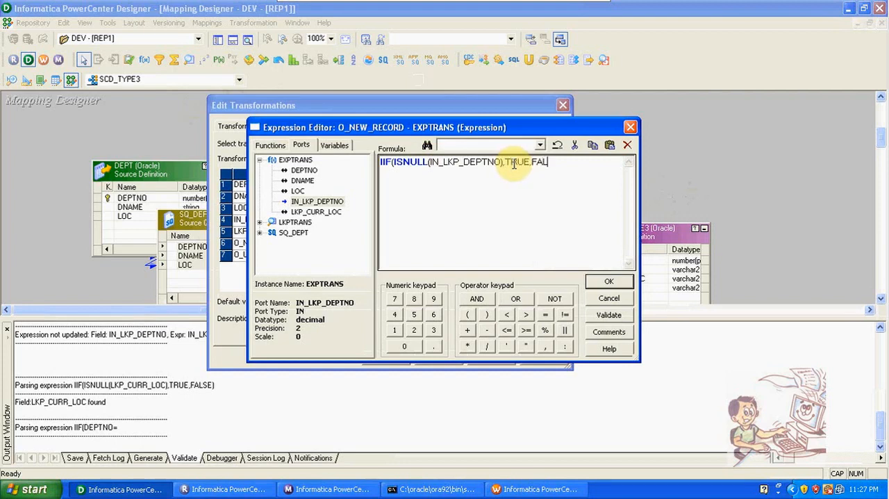
click(609, 281)
- Complete the O_UPDATE_RECORD expression as IIF(DEPTNO=IN_LKP_DEPTNO AND LOC != LKP_CURR_LOC,TRUE,FALSE) and accept the changes to the Expression transformation
click(546, 254)
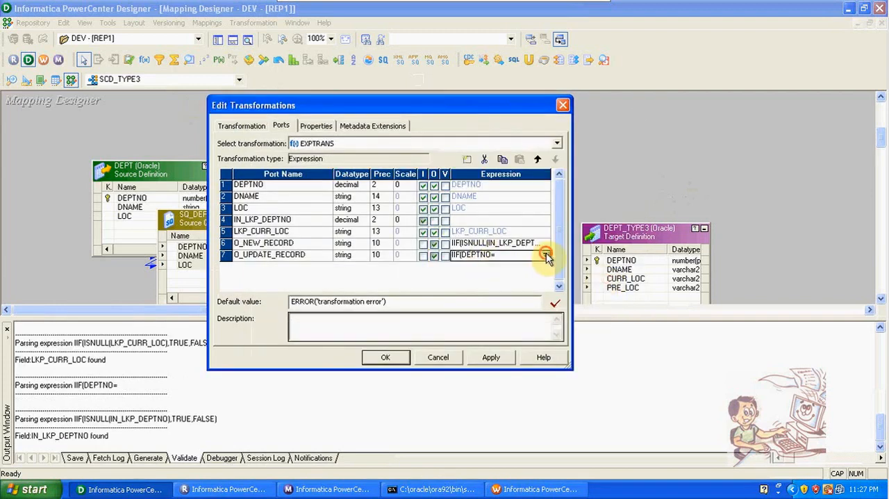
click(546, 254)
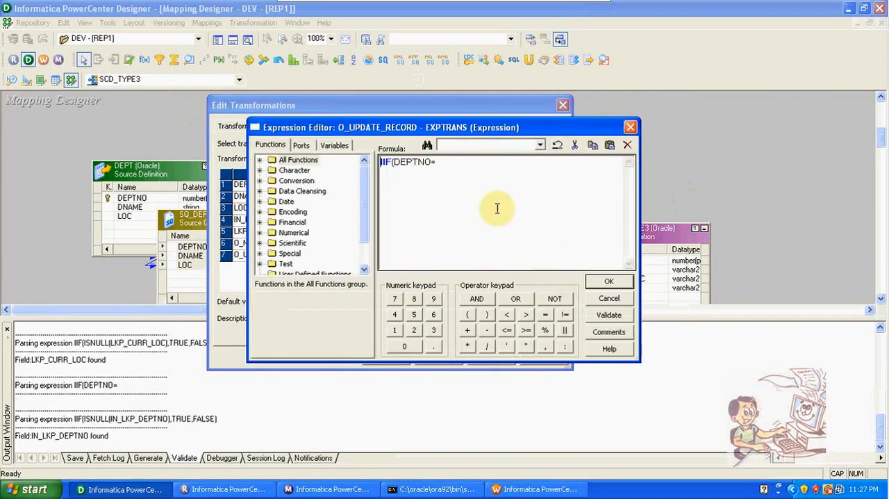
click(299, 145)
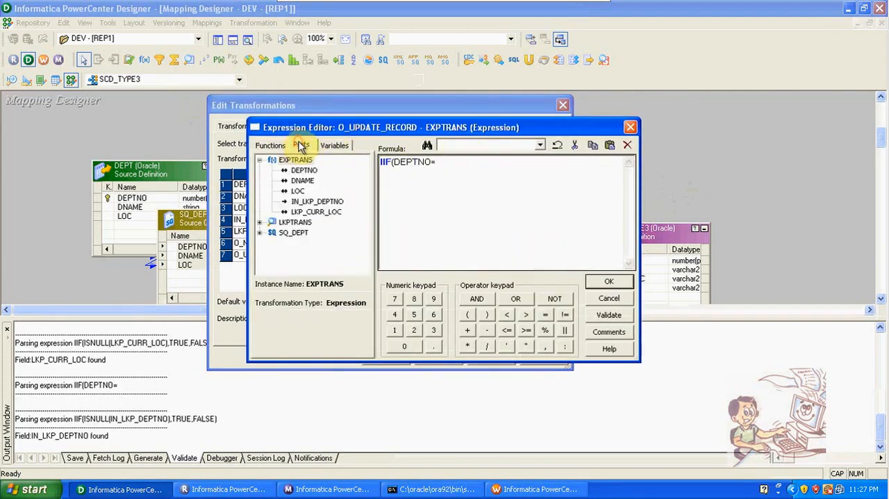
double_click(319, 201)
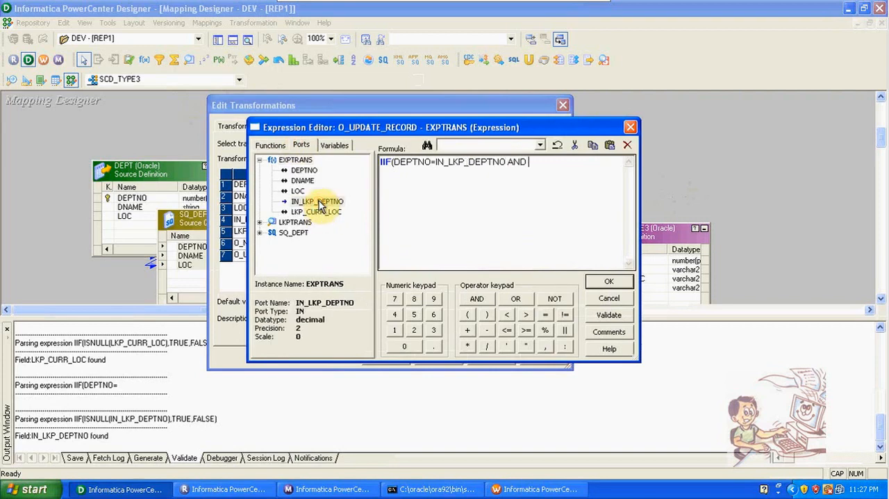
text(AND)
double_click(297, 190)
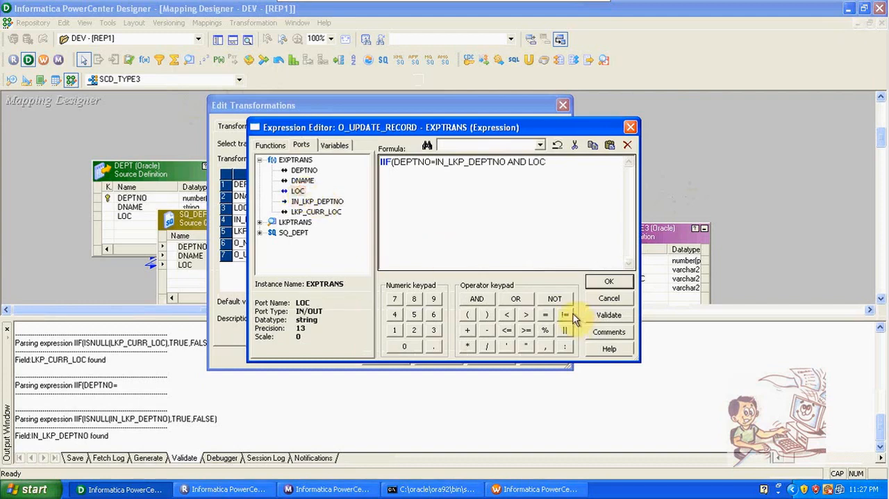
click(565, 315)
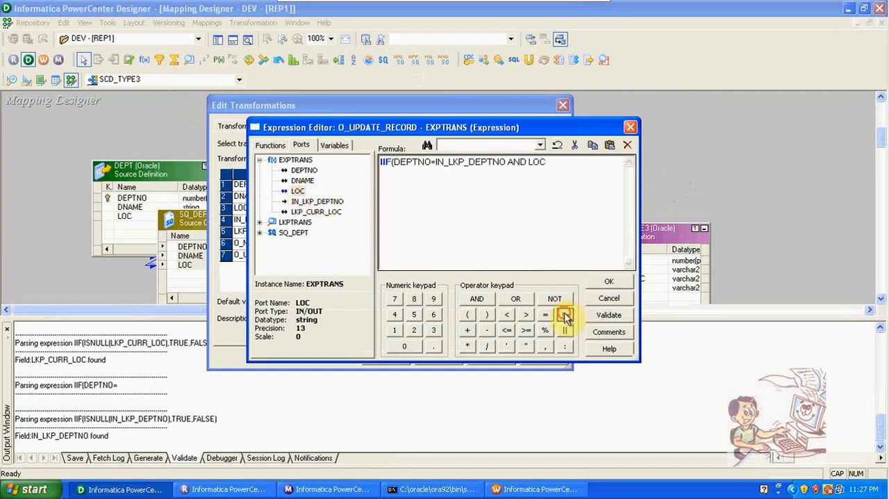
double_click(326, 212)
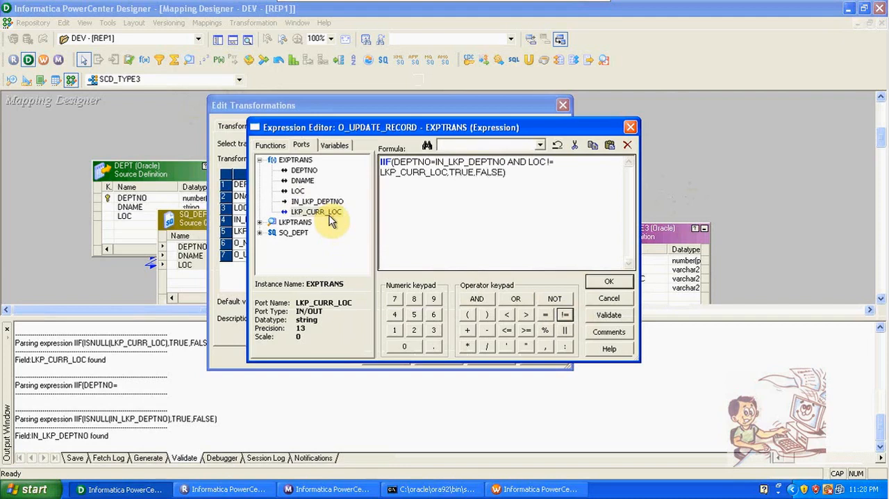
click(622, 278)
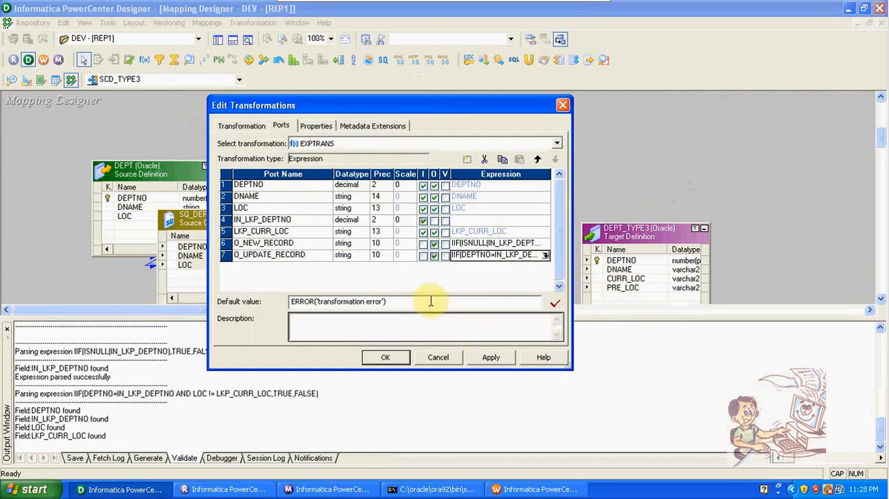
click(401, 361)
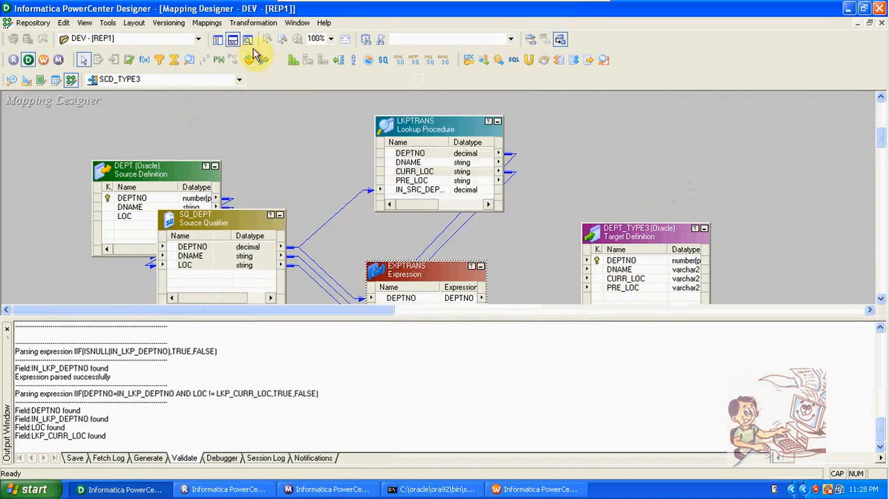
- Move the DEPT_TYPE3 target away from the Lookup and place a Filter transformation between them
click(232, 39)
drag(622, 236, 738, 147)
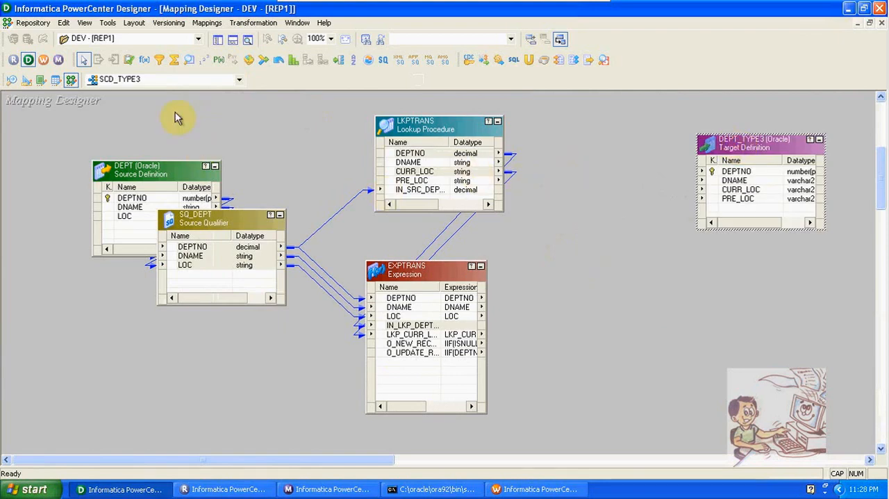
click(161, 64)
drag(562, 131, 652, 253)
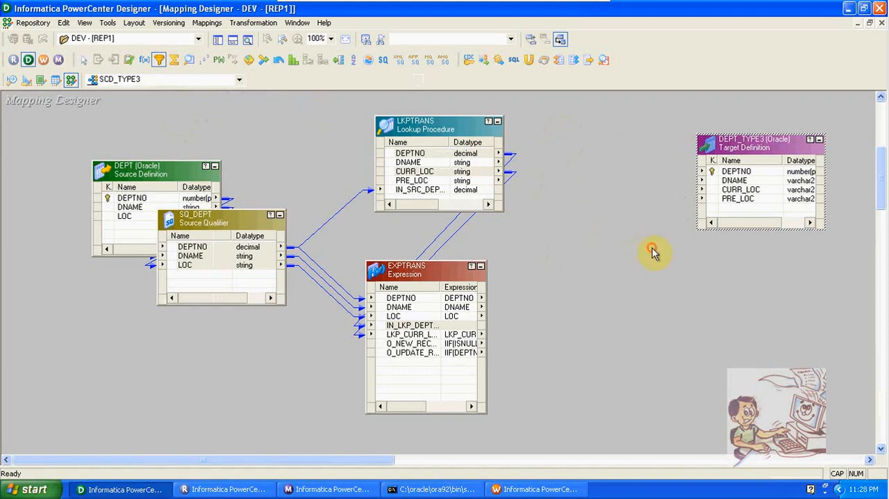
- Link the DEPTNO, DNAME, LOC and O_NEW_RECORD ports of EXPTRANS to the new filter
click(399, 298)
drag(398, 313, 597, 172)
ctrl+click(419, 343)
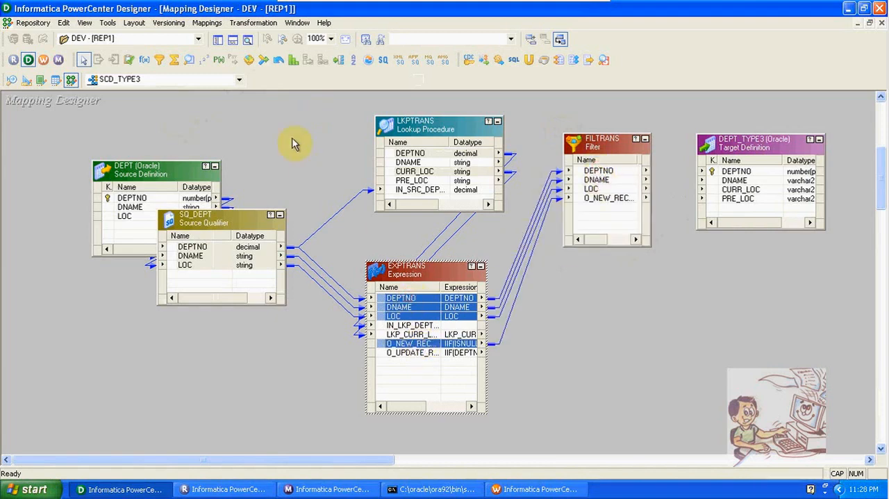
- Add a second Filter below the first and link DEPTNO, DNAME, LOC, LKP_CURR_LOC and O_UPDATE_RECORD from EXPTRANS to it
click(159, 59)
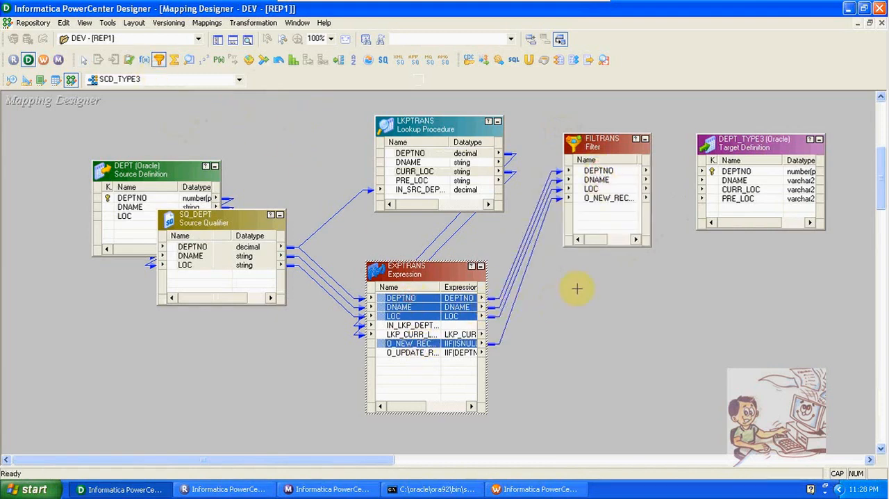
drag(563, 287, 681, 421)
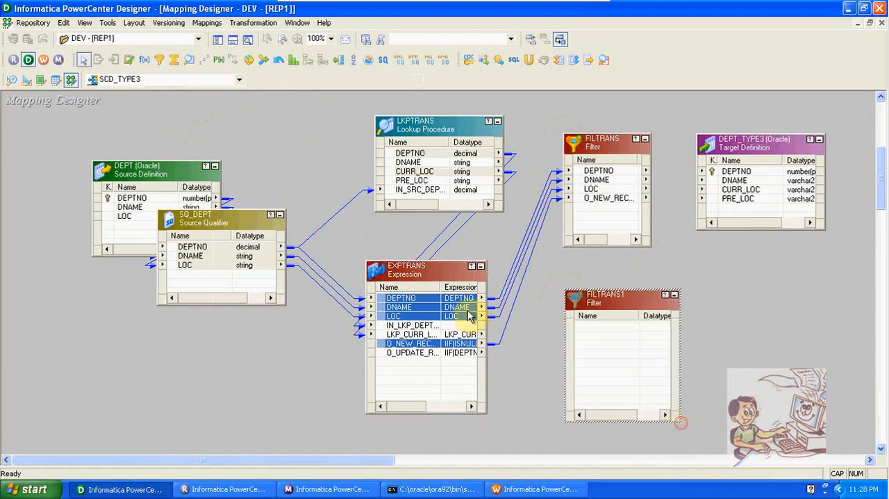
ctrl+click(421, 298)
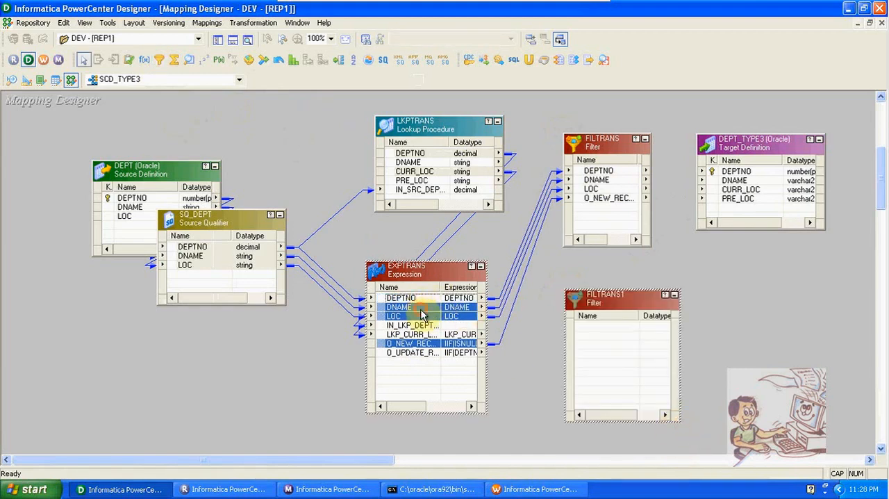
ctrl+click(421, 309)
click(420, 333)
click(418, 299)
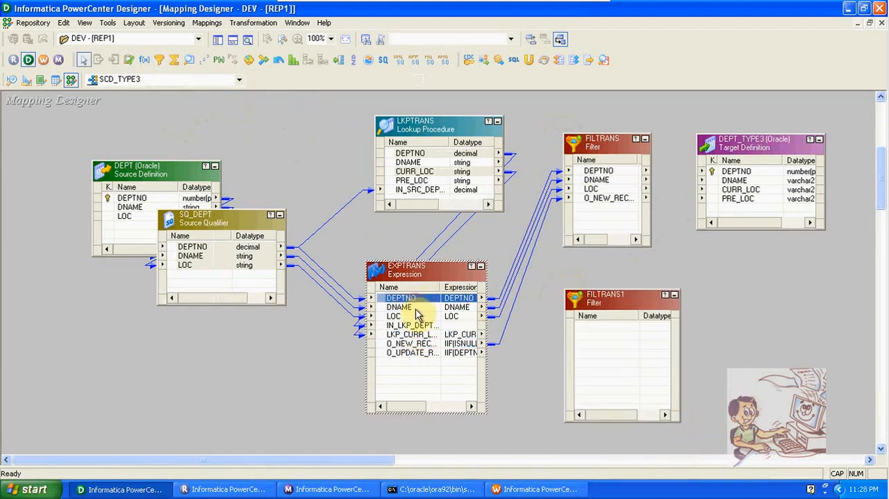
ctrl+click(416, 308)
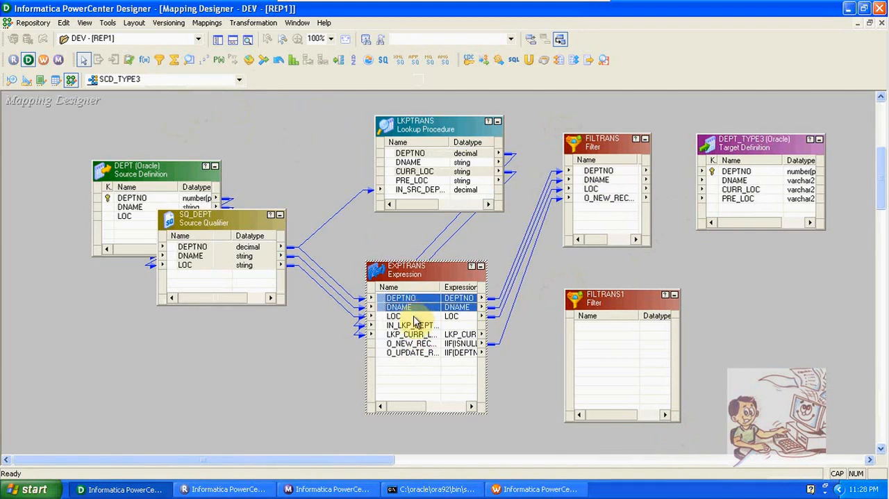
ctrl+click(413, 317)
ctrl+click(415, 334)
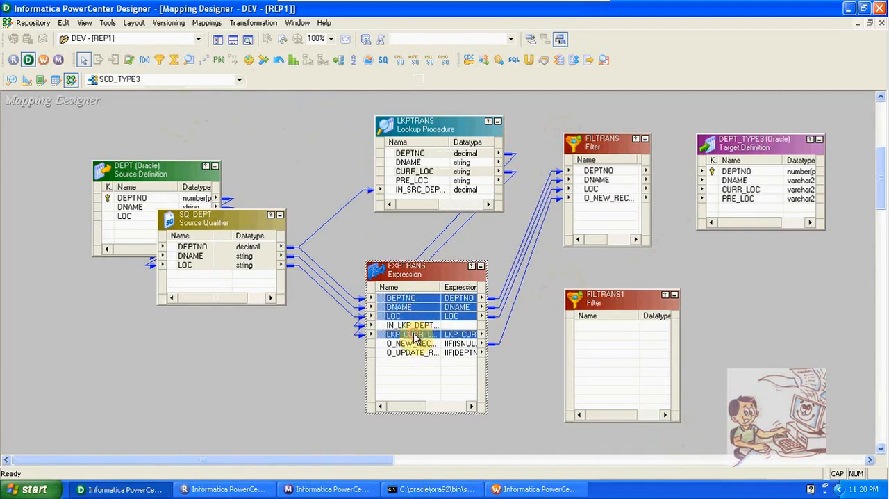
ctrl+click(417, 353)
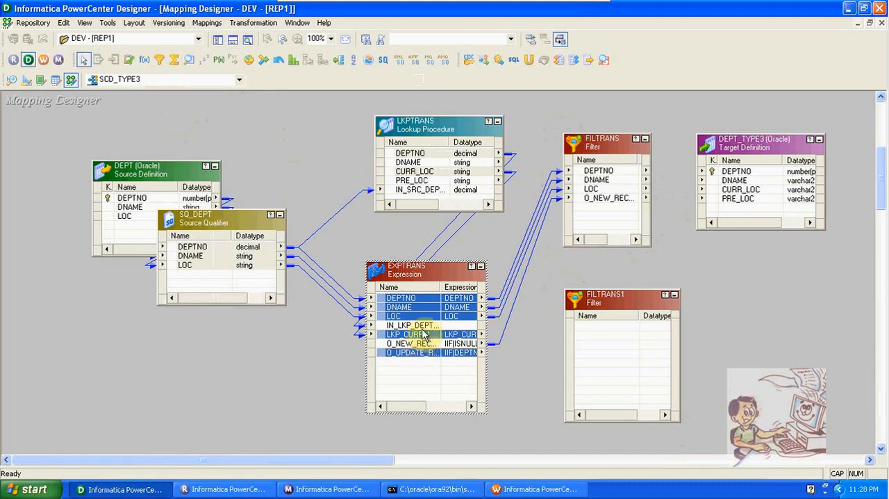
drag(411, 303, 585, 335)
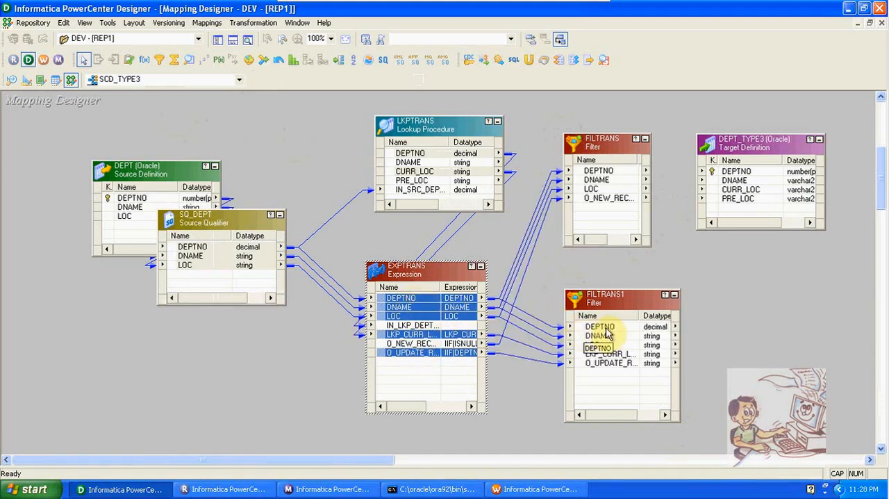
- Replace the filter condition of FILTRANS with the O_NEW_RECORD port and accept it
double_click(601, 143)
click(318, 127)
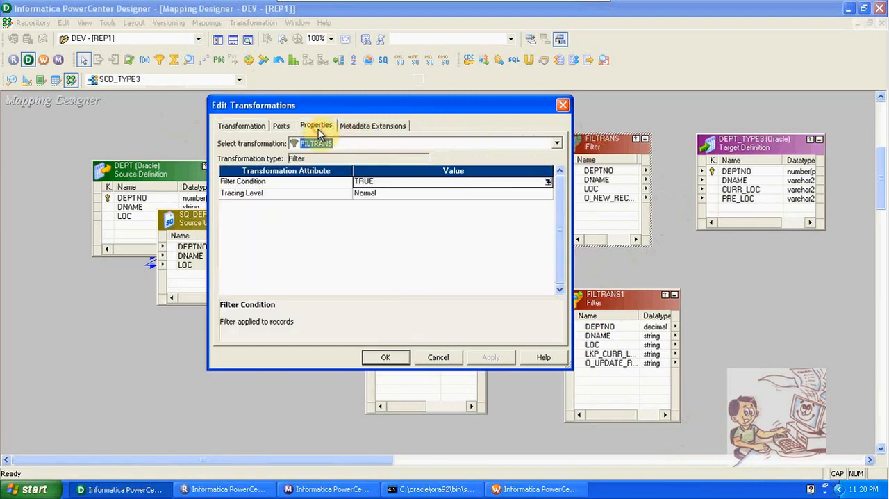
click(548, 184)
click(422, 167)
double_click(402, 169)
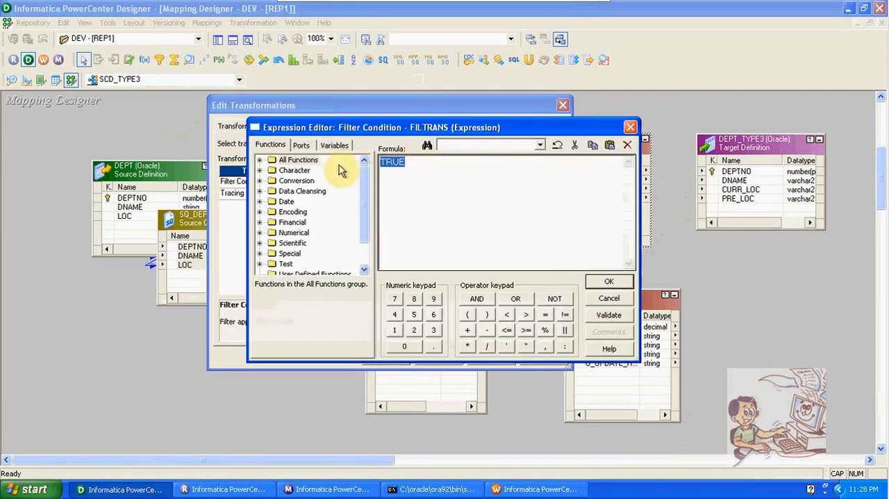
click(300, 146)
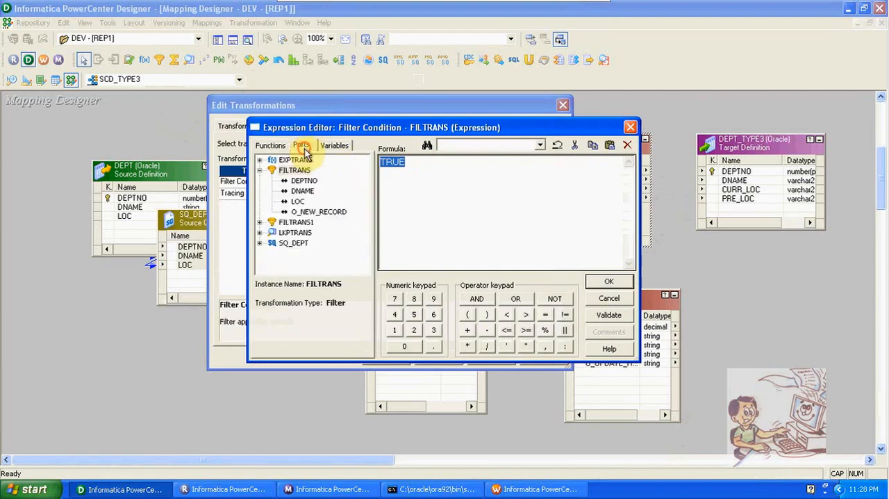
double_click(337, 212)
click(606, 282)
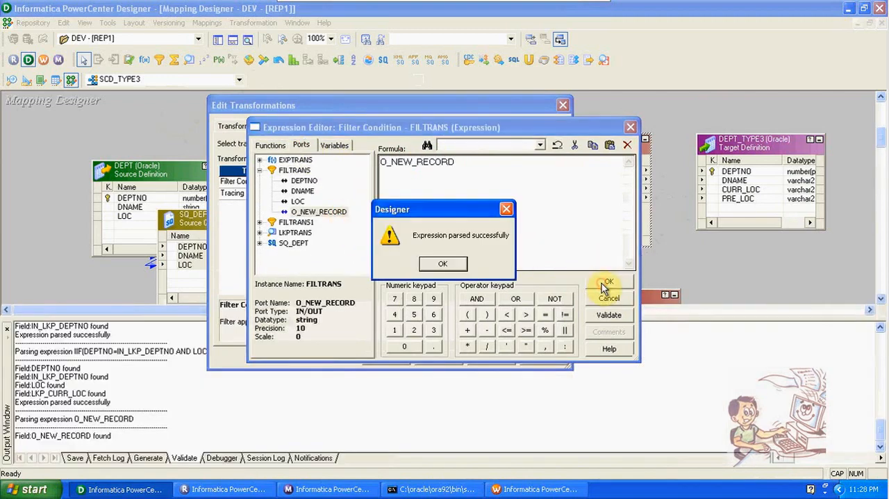
click(448, 265)
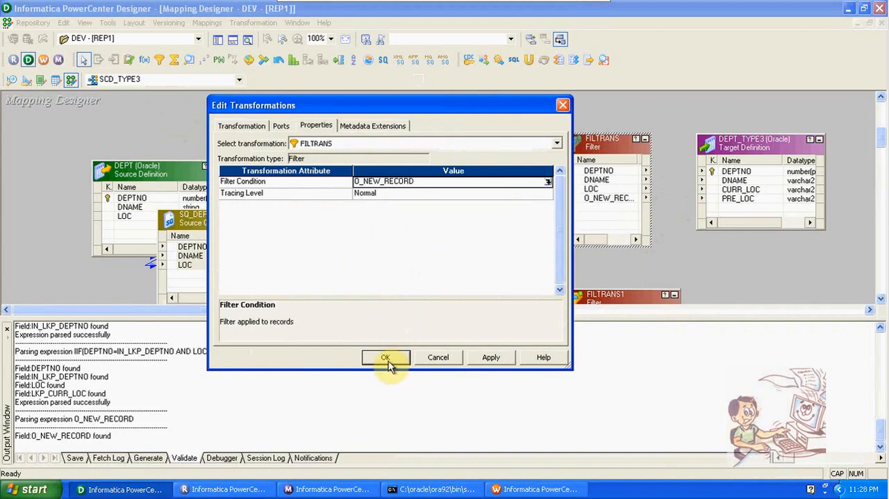
click(385, 358)
- Replace the filter condition of FILTRANS1 with the O_UPDATE_RECORD port and accept it
click(233, 43)
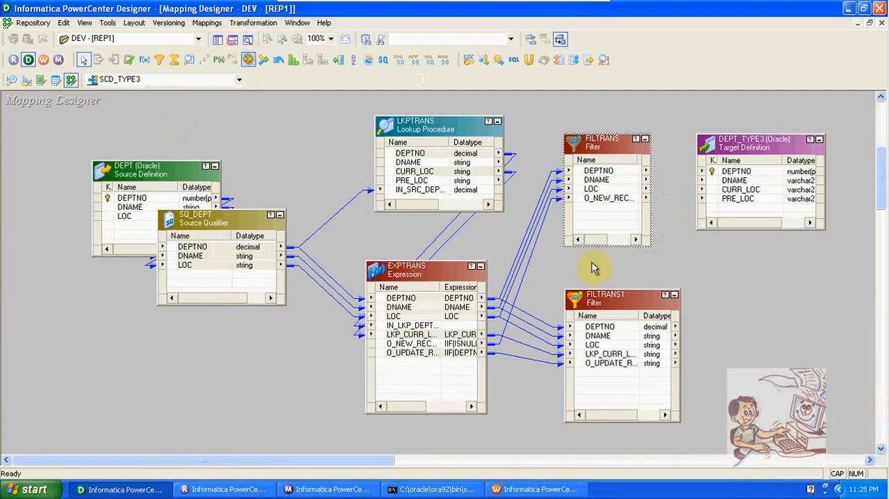
double_click(595, 297)
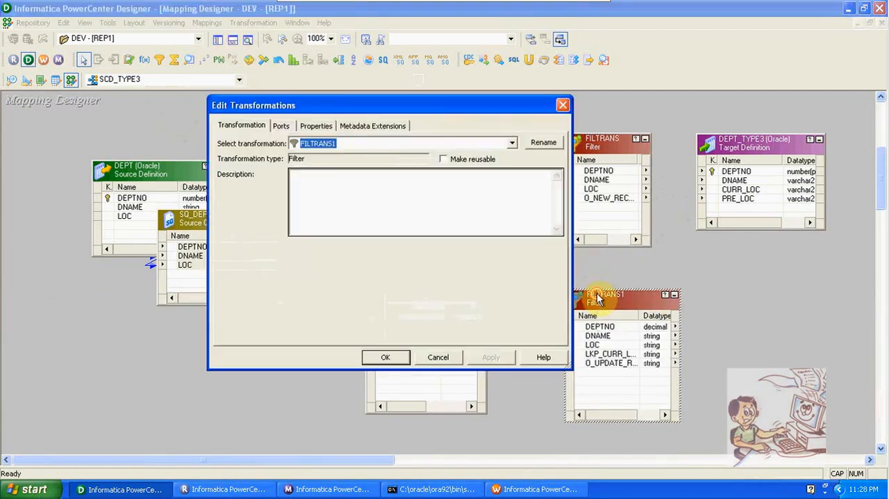
click(316, 125)
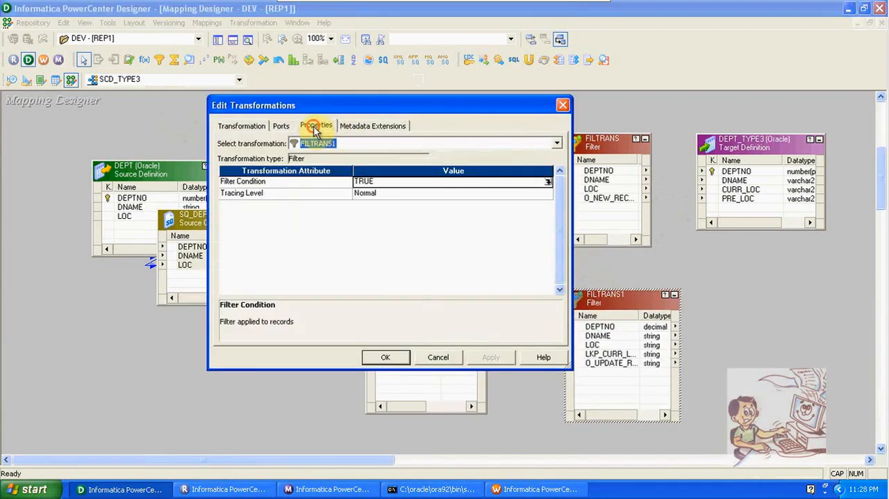
click(546, 182)
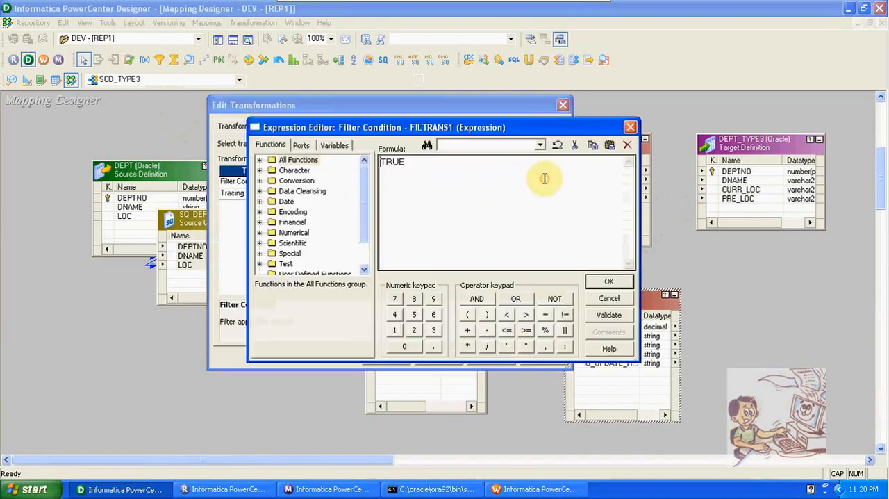
click(302, 145)
double_click(324, 233)
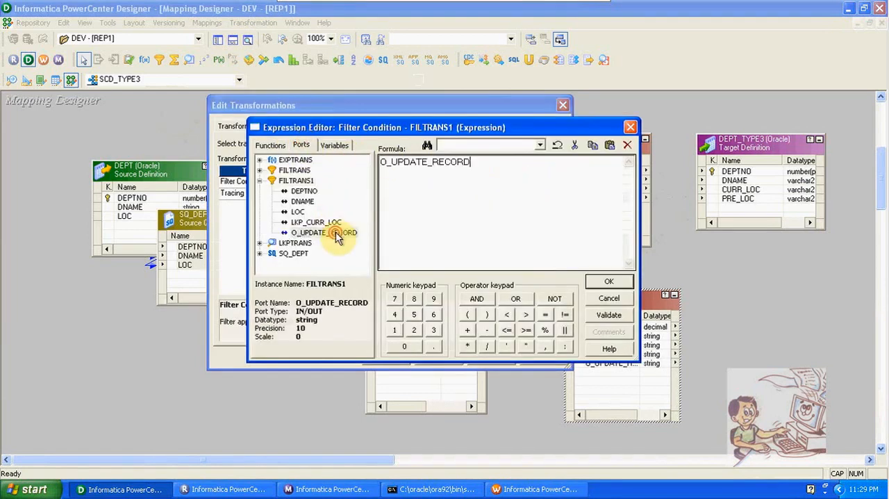
click(620, 282)
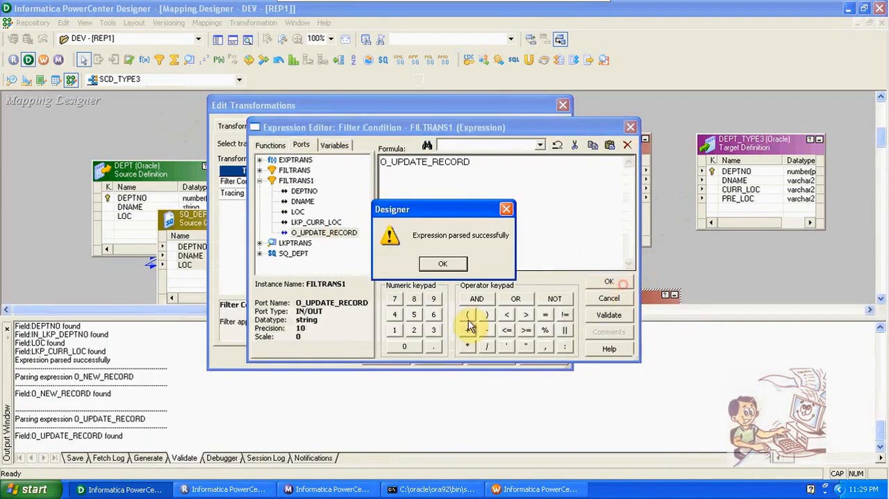
click(430, 265)
click(385, 358)
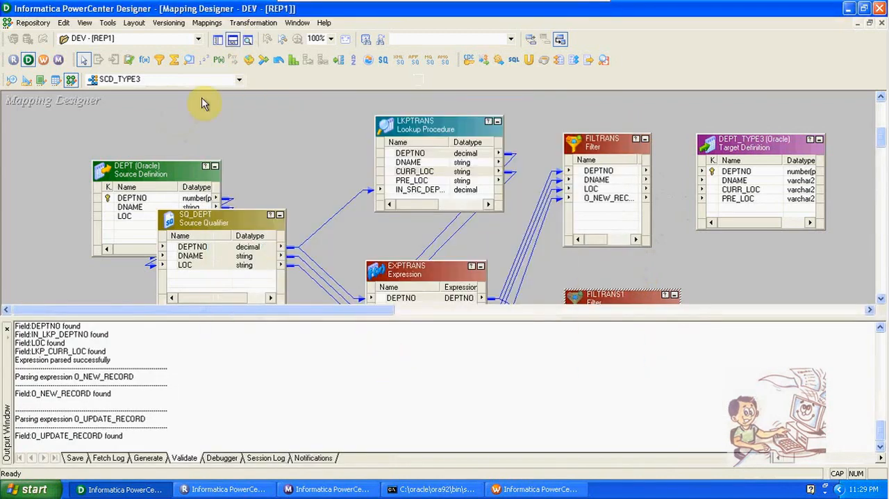
- Link DEPTNO, DNAME and LOC from FILTRANS to DEPTNO, DNAME and CURR_LOC of the DEPT_TYPE3 target
click(232, 39)
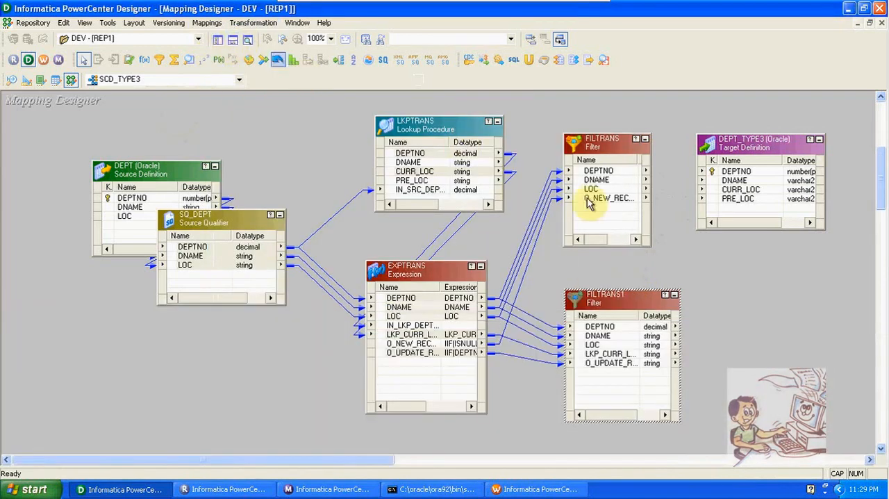
click(615, 172)
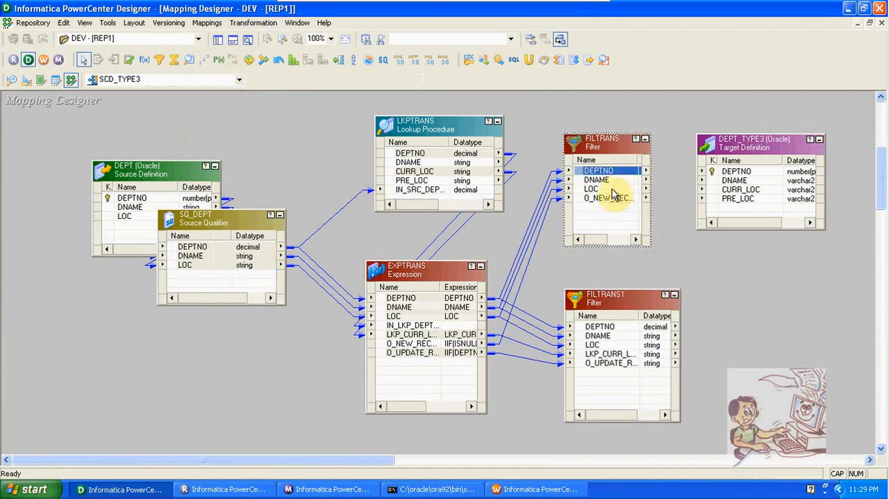
ctrl+click(610, 189)
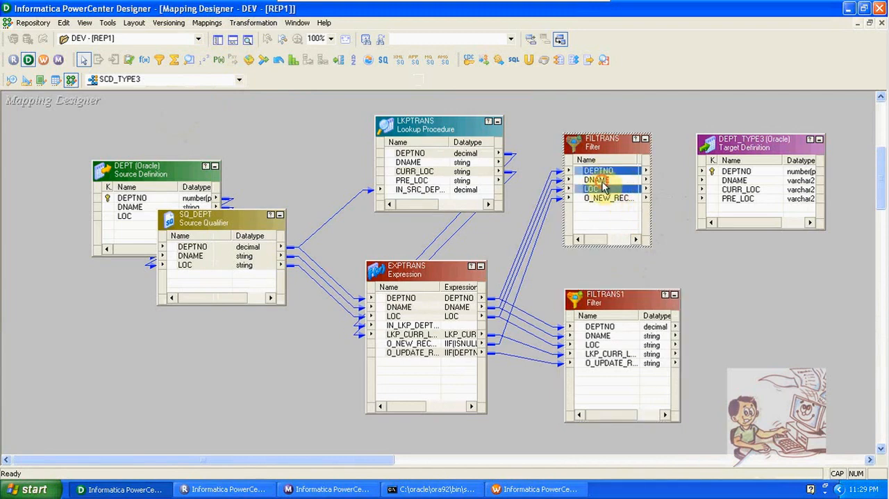
ctrl+click(602, 180)
drag(598, 173, 735, 172)
- Shift FILTRANS1 slightly toward EXPTRANS and add an Update Strategy transformation on the other side of it
drag(643, 290, 622, 289)
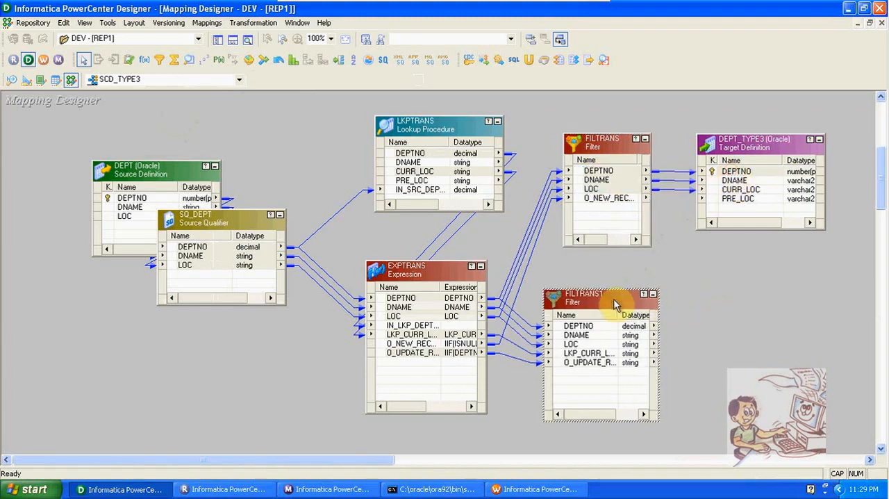
click(128, 59)
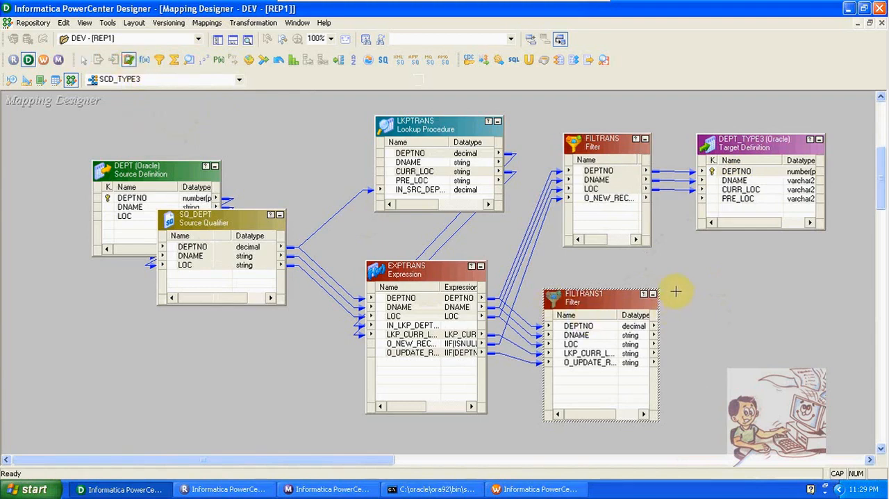
drag(676, 291, 767, 420)
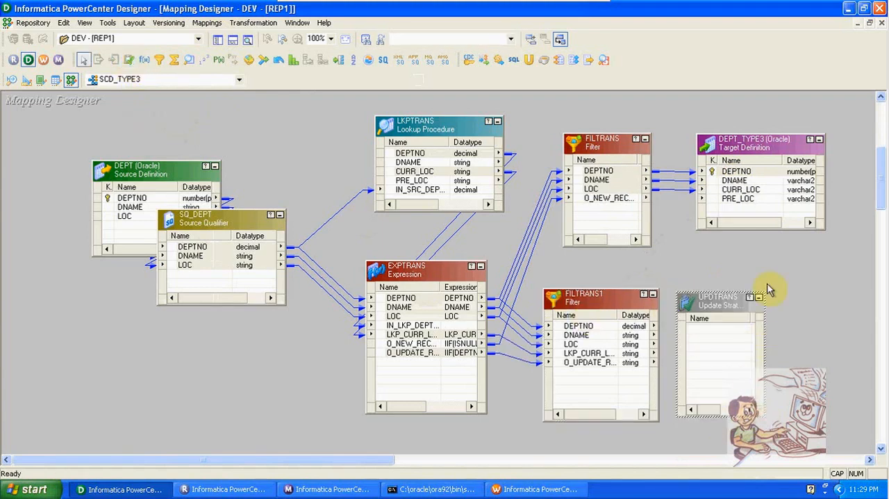
- Copy the DEPT_TYPE3 target, paste a second instance into the mapping and place it beside the Update Strategy
right_click(752, 148)
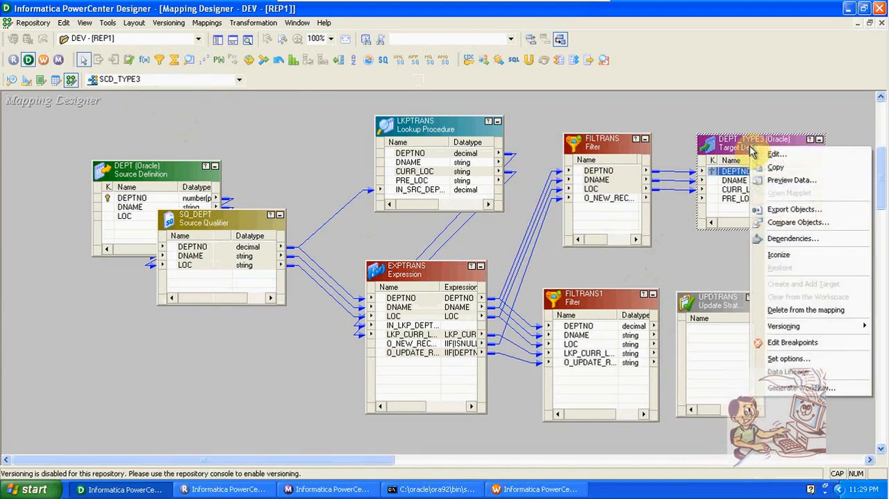
click(773, 167)
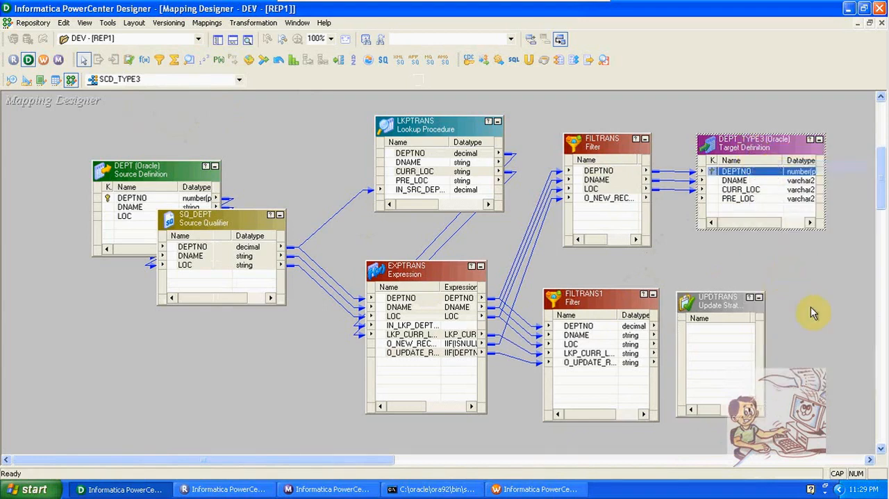
click(810, 278)
right_click(810, 280)
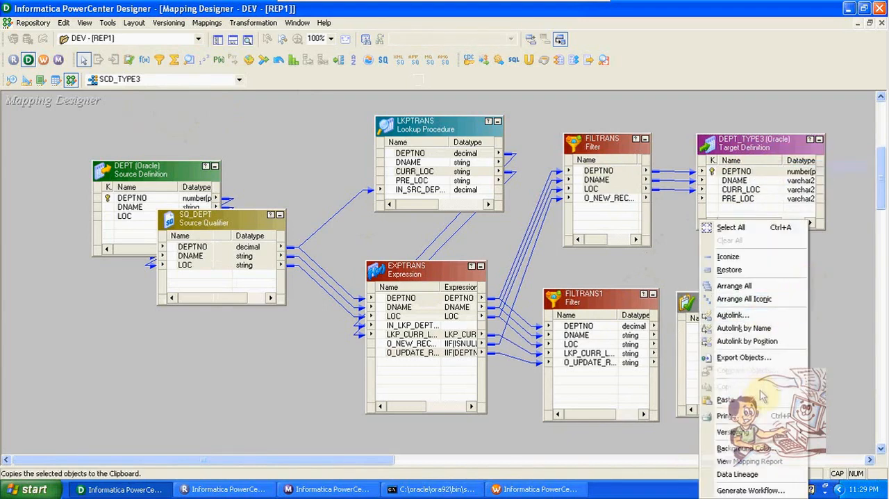
click(760, 400)
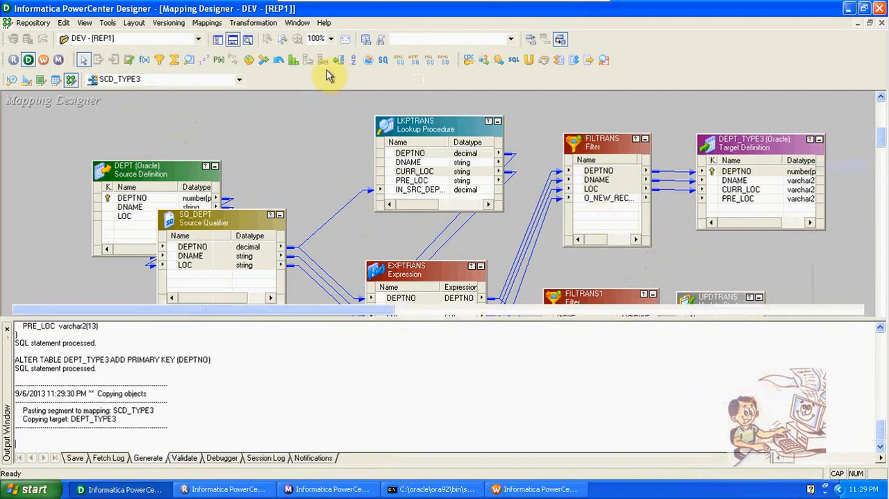
click(234, 39)
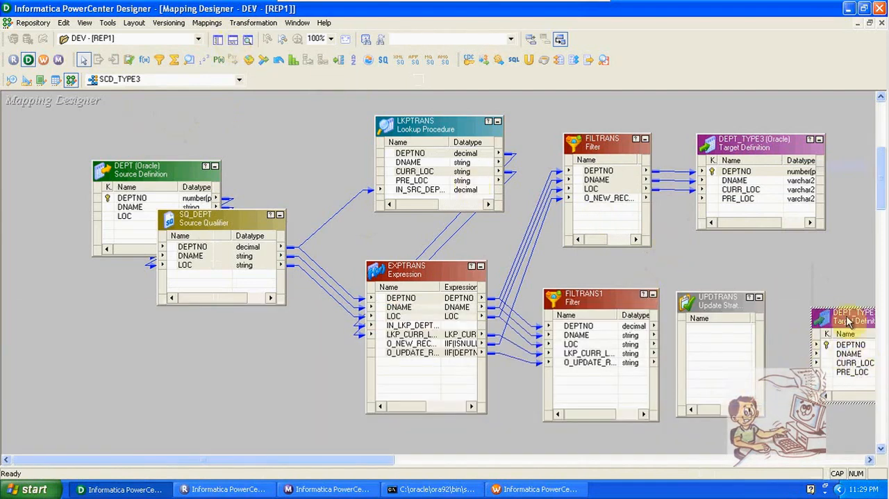
drag(847, 319, 824, 303)
- Link DEPTNO, DNAME, LOC and LKP_CURR_LOC from FILTRANS1 through UPDTRANS to DEPTNO, DNAME, CURR_LOC and PRE_LOC of the second target instance
click(589, 327)
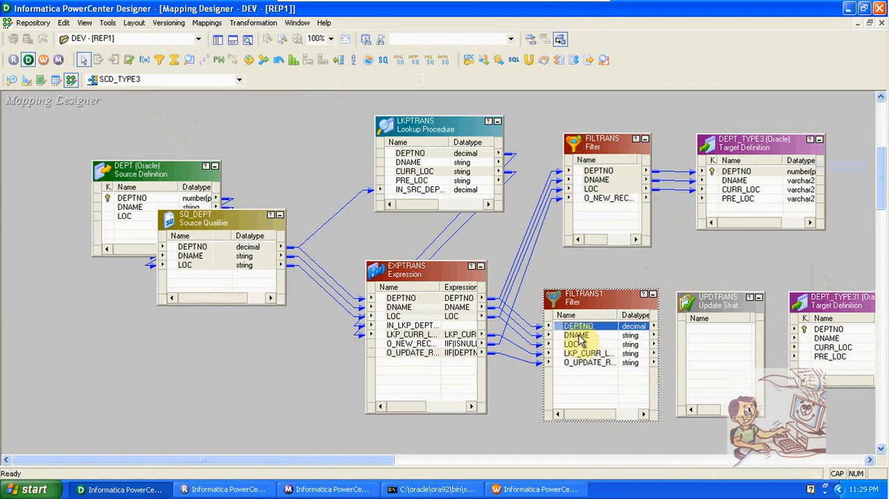
shift+click(577, 335)
shift+click(578, 344)
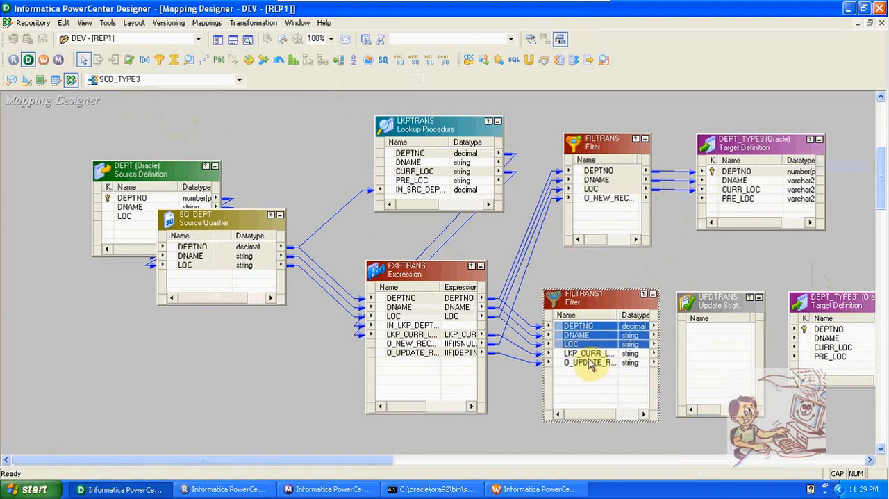
shift+click(587, 354)
drag(587, 354, 827, 328)
right_click(726, 335)
click(739, 336)
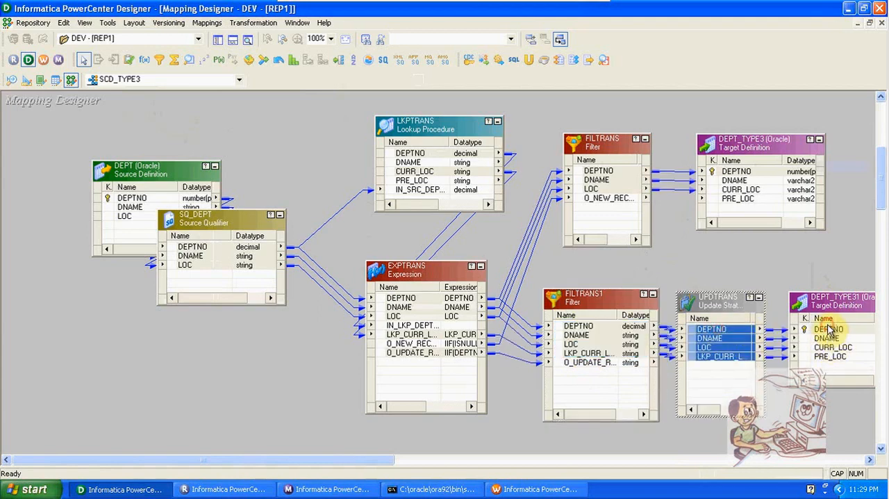
- Set the update strategy expression of UPDTRANS to DD_UPDATE and accept the transformation changes
double_click(720, 304)
click(314, 125)
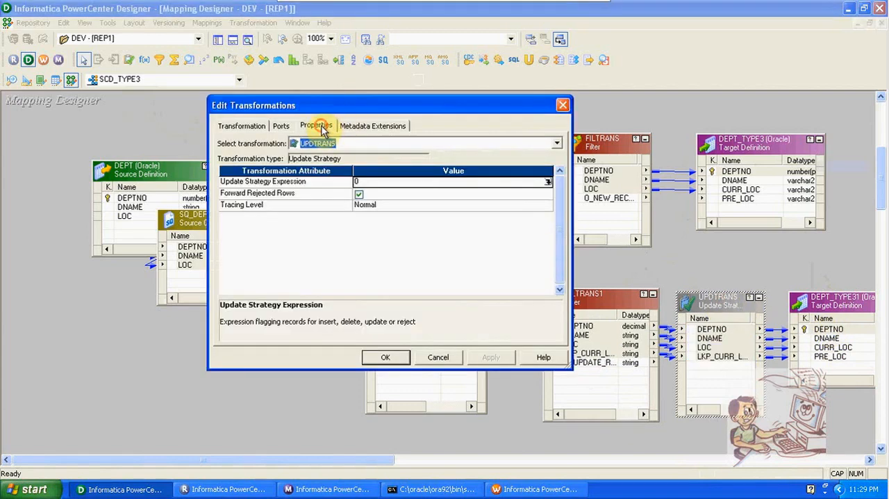
click(548, 182)
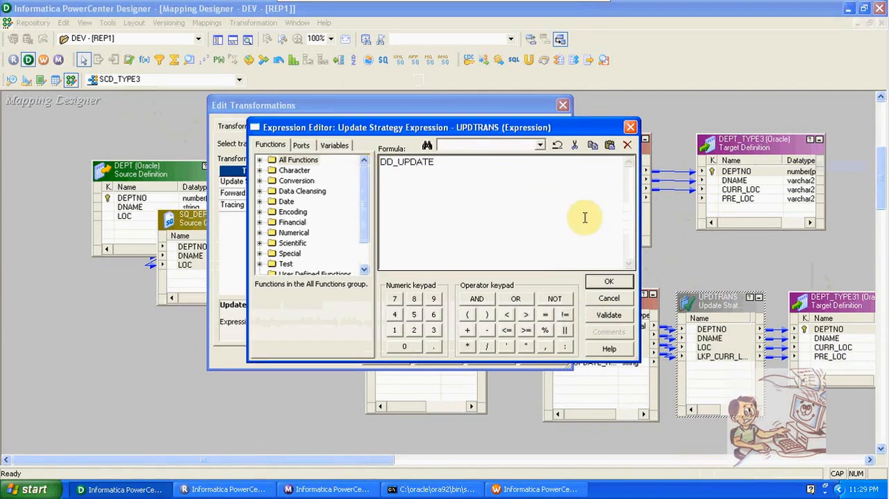
click(606, 281)
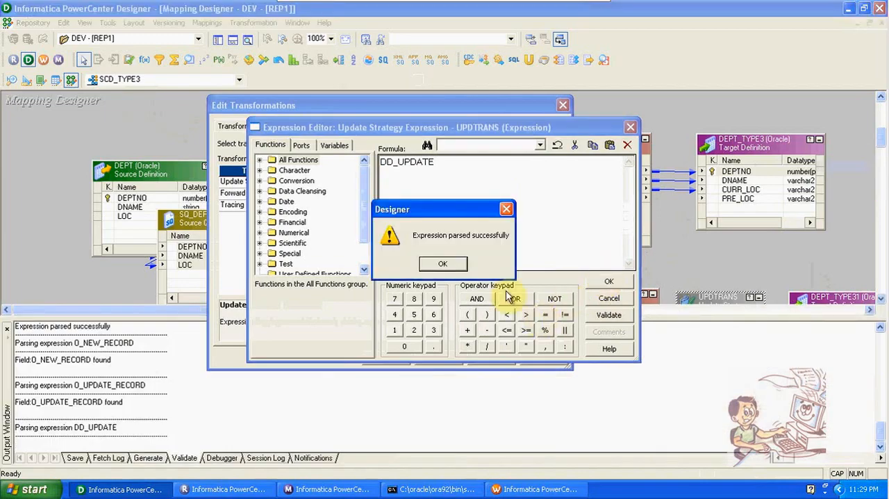
click(444, 266)
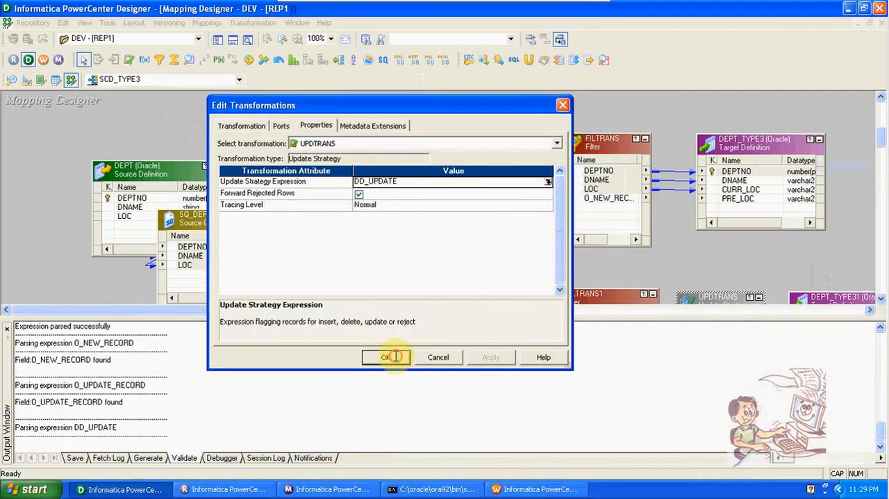
click(386, 357)
- Save the SCD_TYPE3 mapping and hide the output window
click(232, 42)
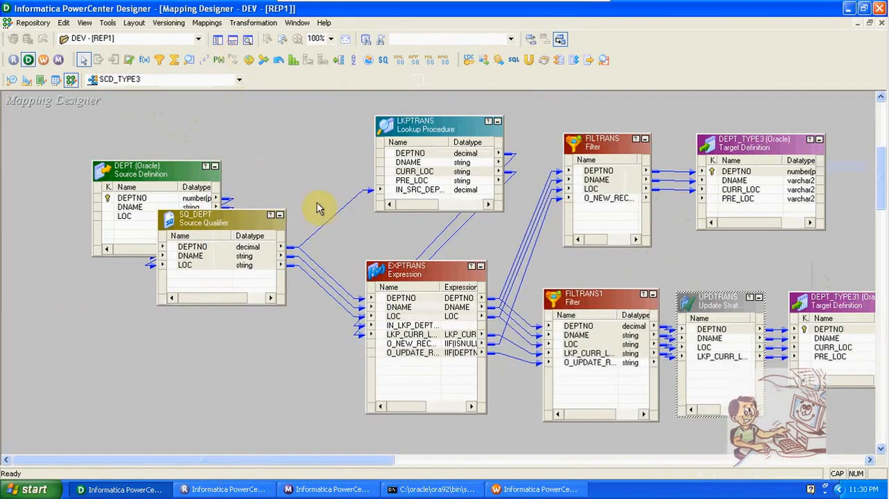
key(ctrl+s)
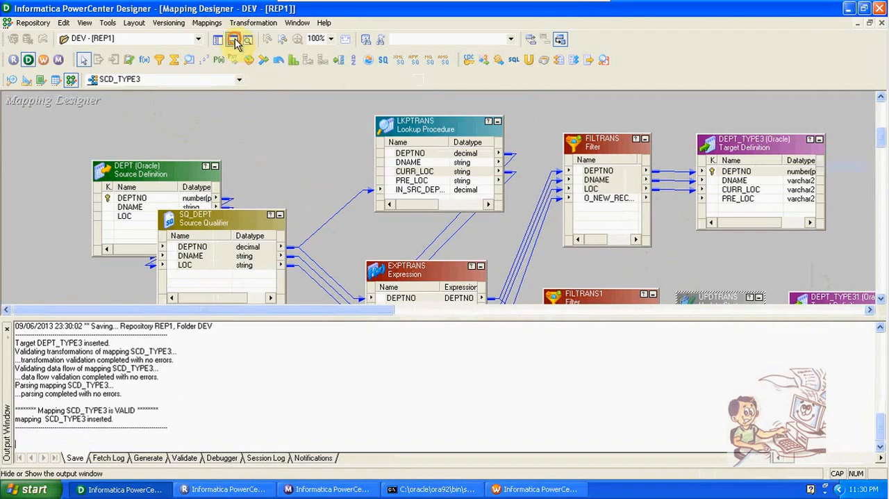
click(235, 40)
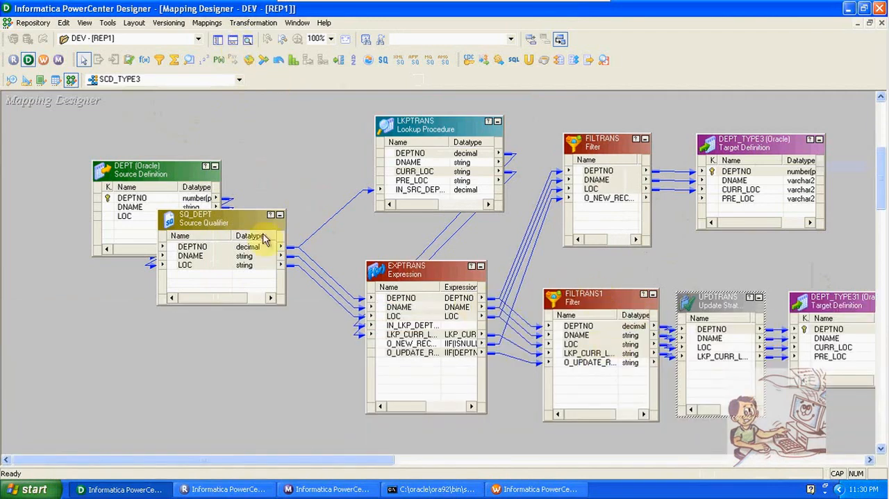
- Switch to Workflow Manager, add a session for the SCD_TYPE3 mapping to W_SCD_TYPE3 and link Start to it
click(43, 60)
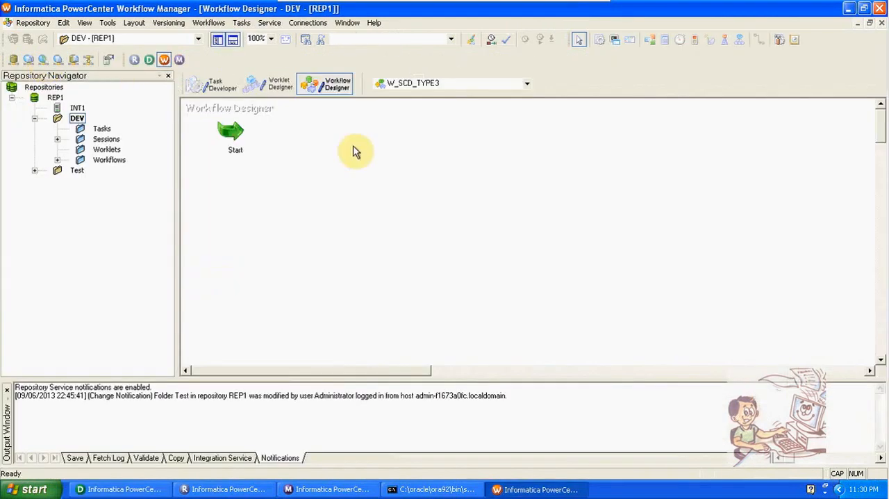
click(598, 43)
click(445, 188)
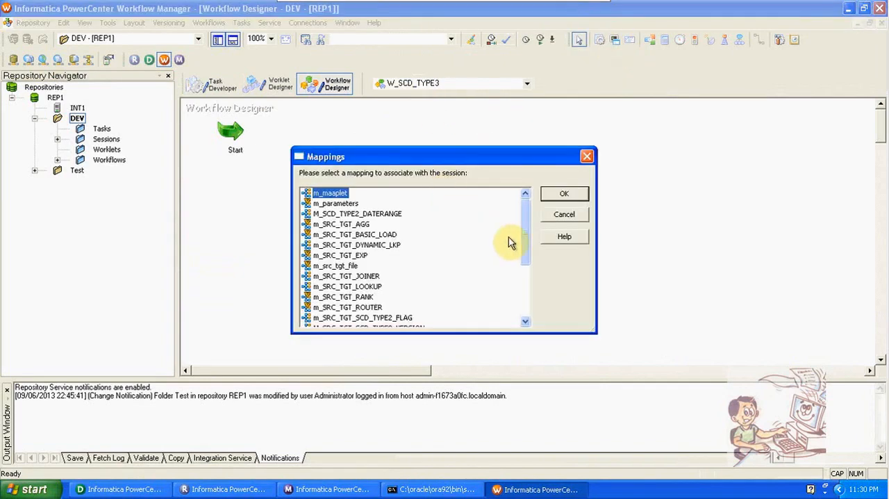
drag(529, 241, 520, 308)
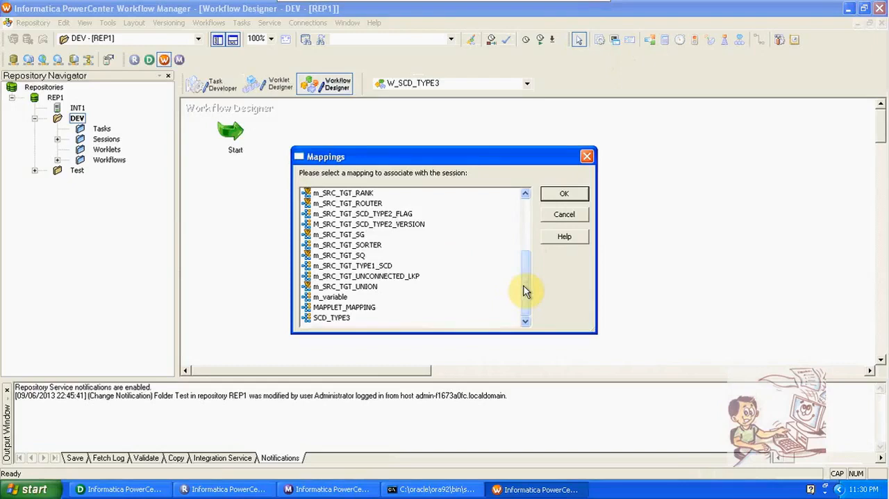
click(336, 318)
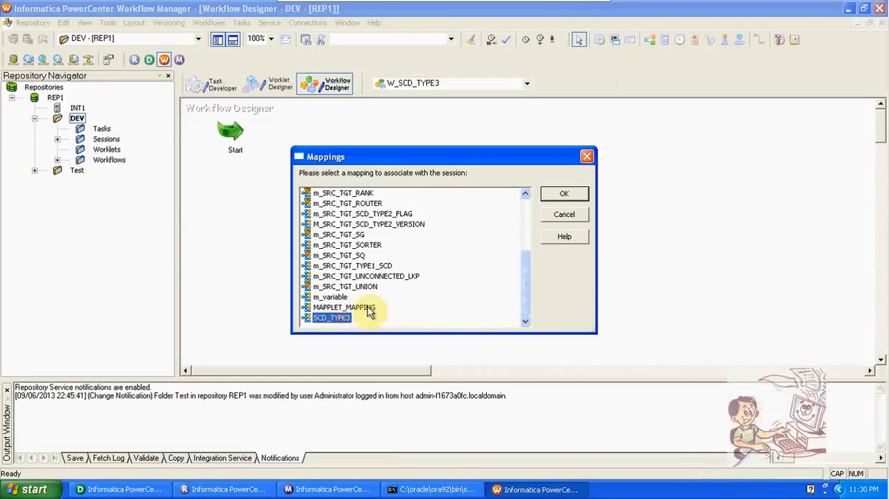
click(581, 194)
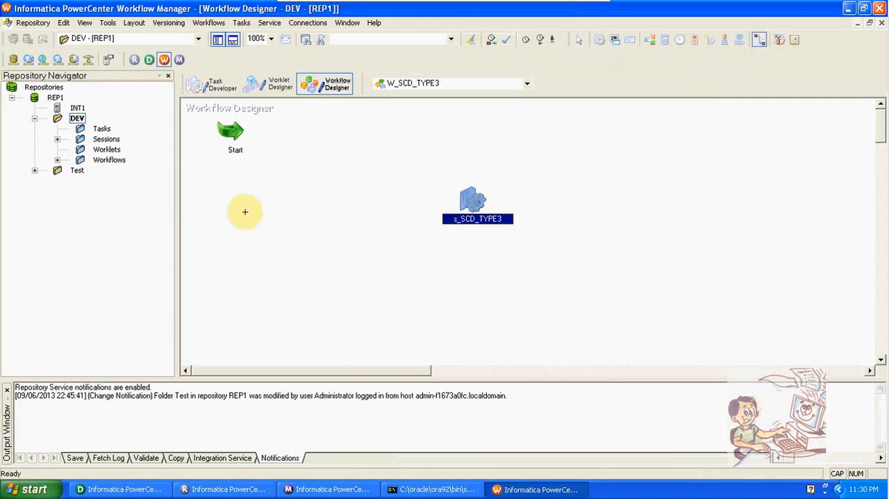
drag(231, 130, 475, 200)
- Set the relational connection of the session's DEPT_TYPE3 target to scott_new and apply the connection value to all instances
double_click(475, 200)
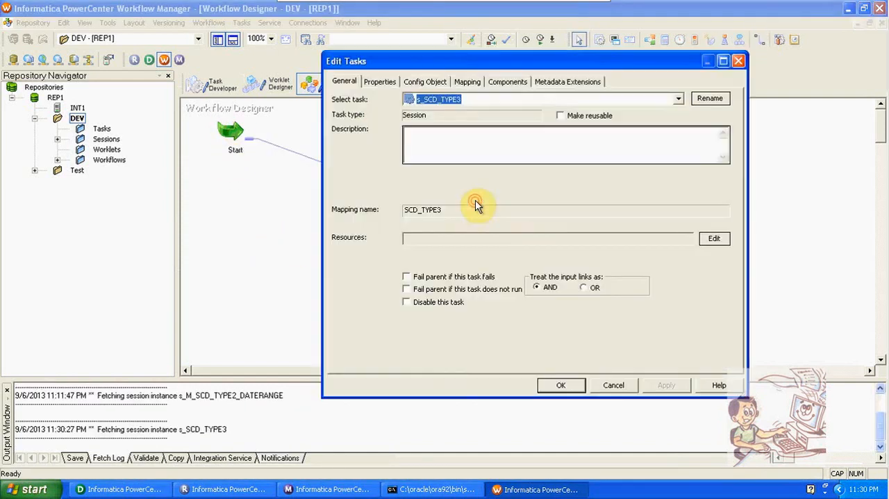
click(467, 83)
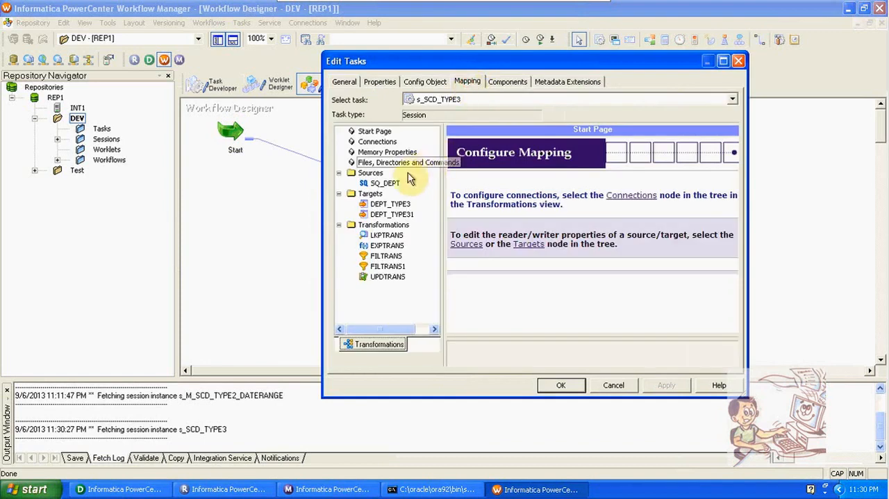
click(389, 185)
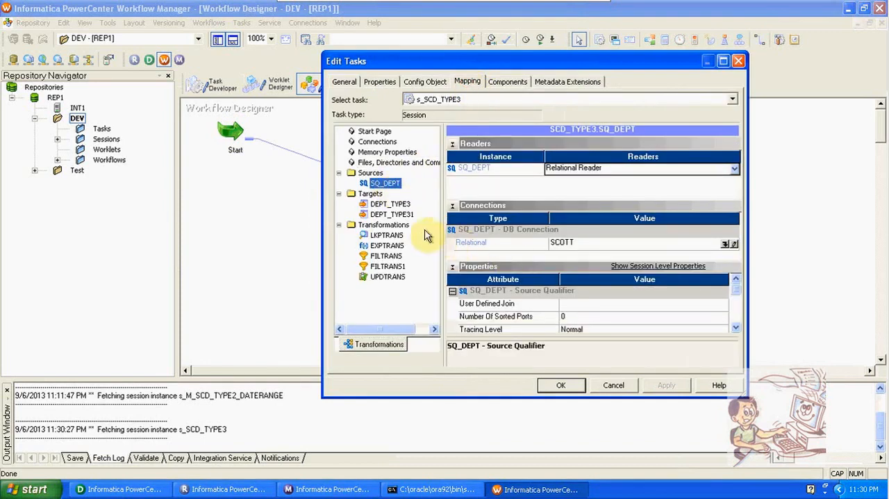
click(399, 204)
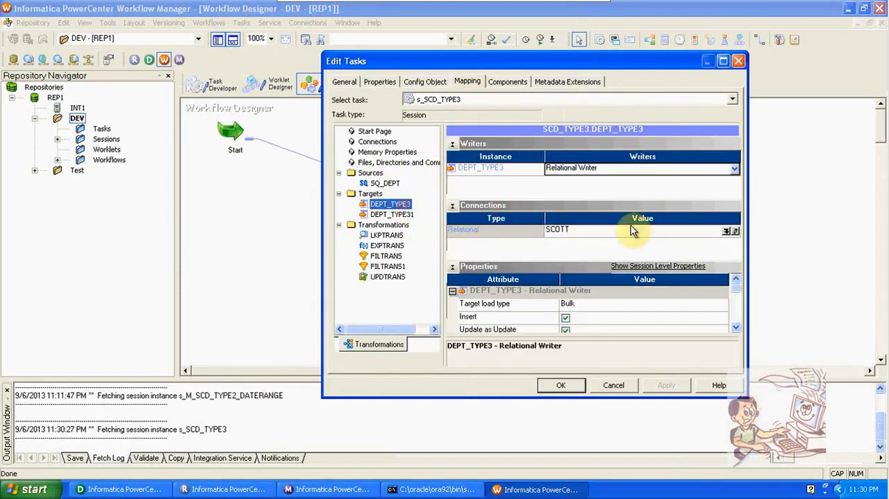
click(725, 231)
click(496, 236)
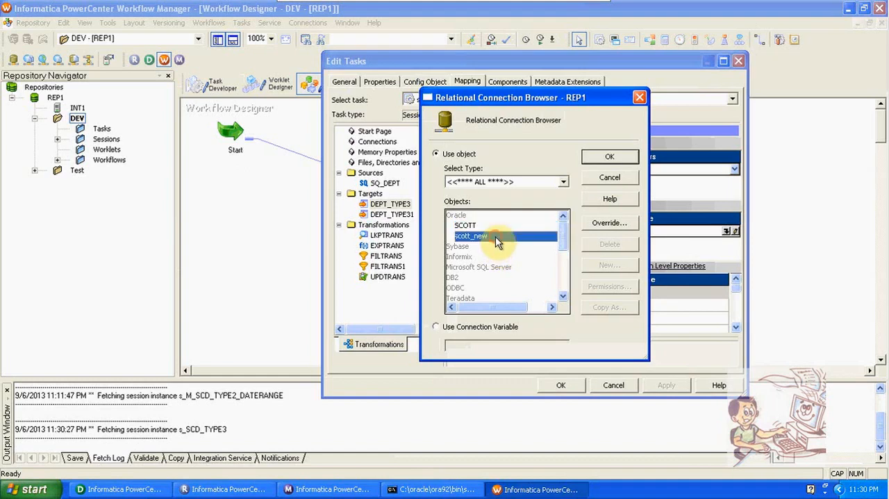
click(603, 157)
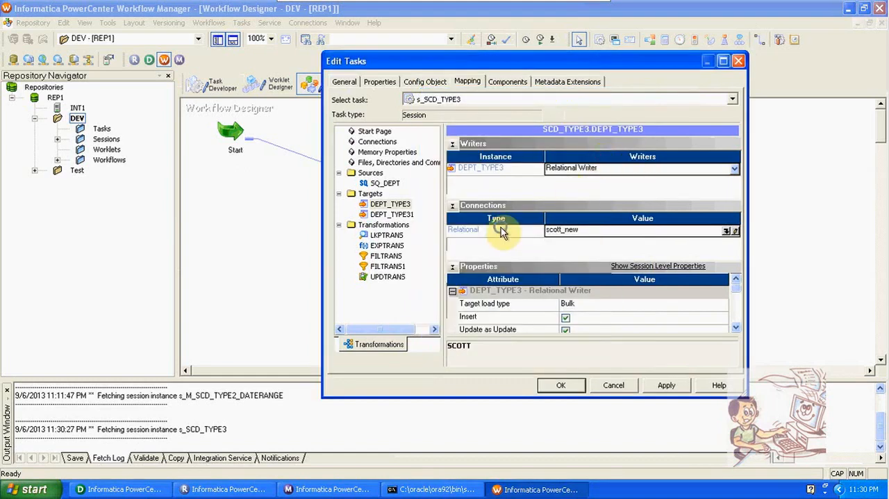
right_click(501, 232)
mouse_move(528, 246)
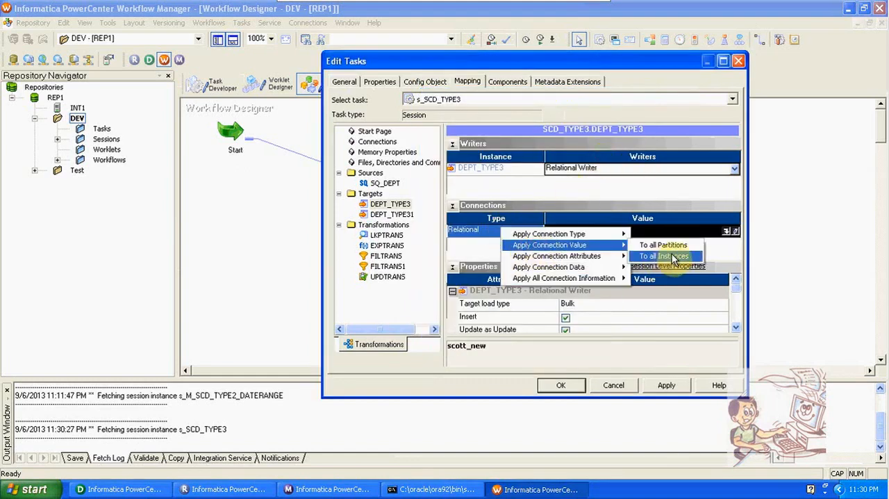
click(673, 260)
- Set the target load type of DEPT_TYPE3 to Normal and apply this attribute to all instances
click(589, 305)
click(588, 305)
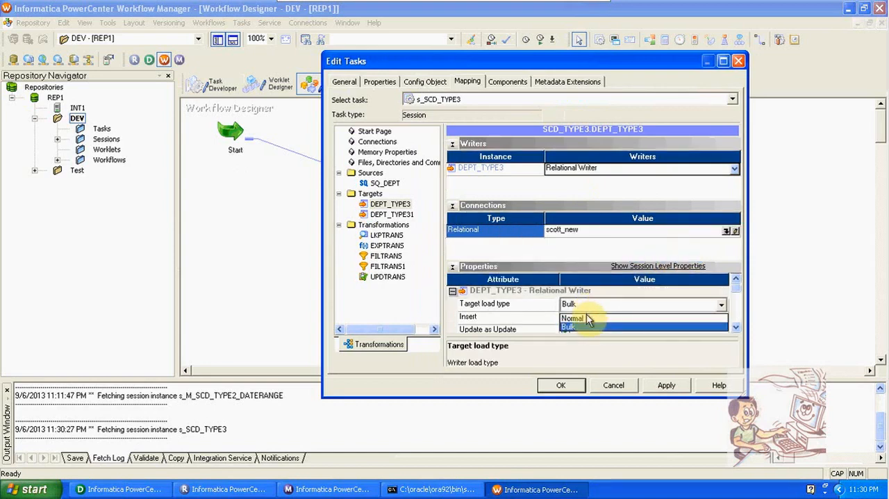
click(587, 318)
right_click(532, 305)
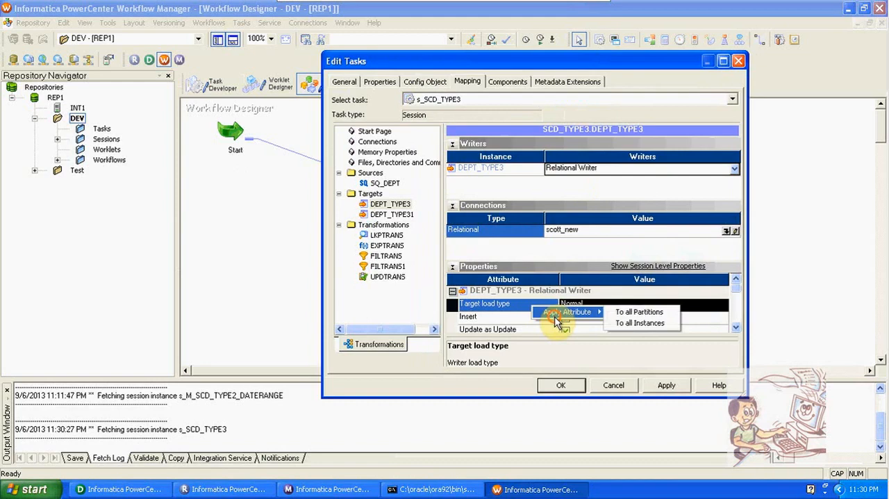
click(636, 324)
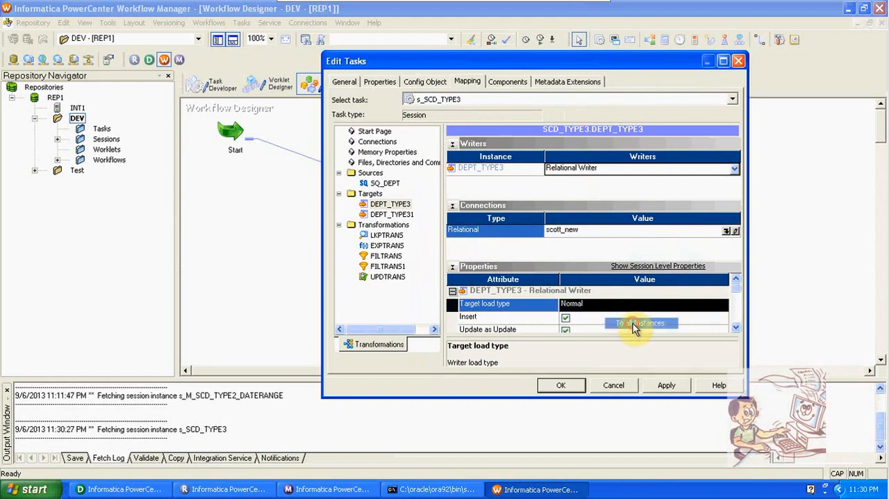
- Set the relational connection of LKPTRANS to the scott_new object, accept the session changes and save the workflow
click(389, 236)
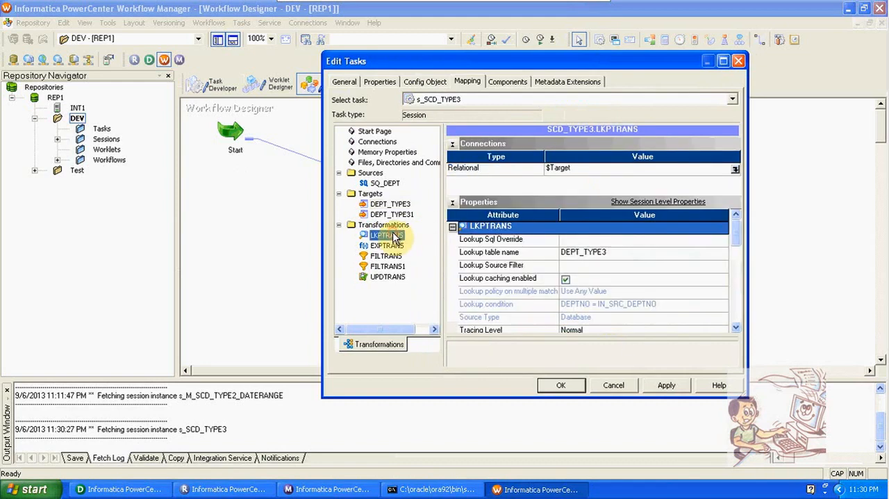
click(735, 169)
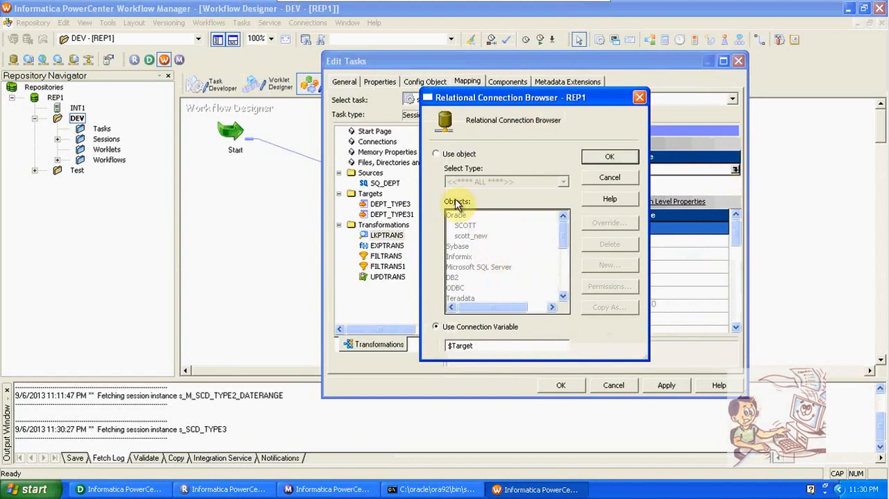
click(436, 153)
click(465, 226)
click(470, 235)
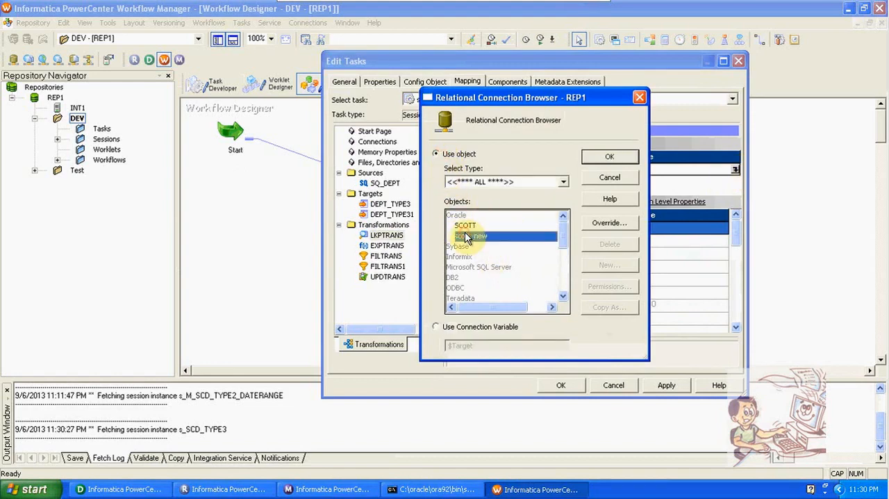
click(609, 157)
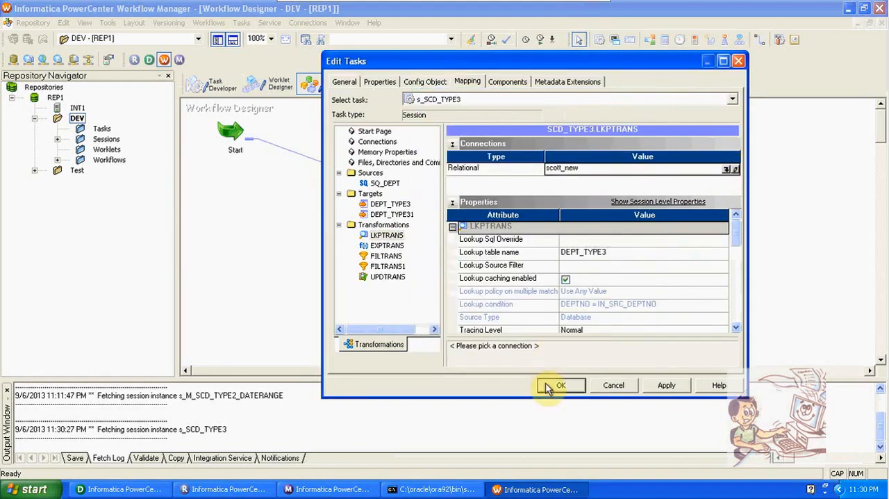
click(555, 384)
key(ctrl+s)
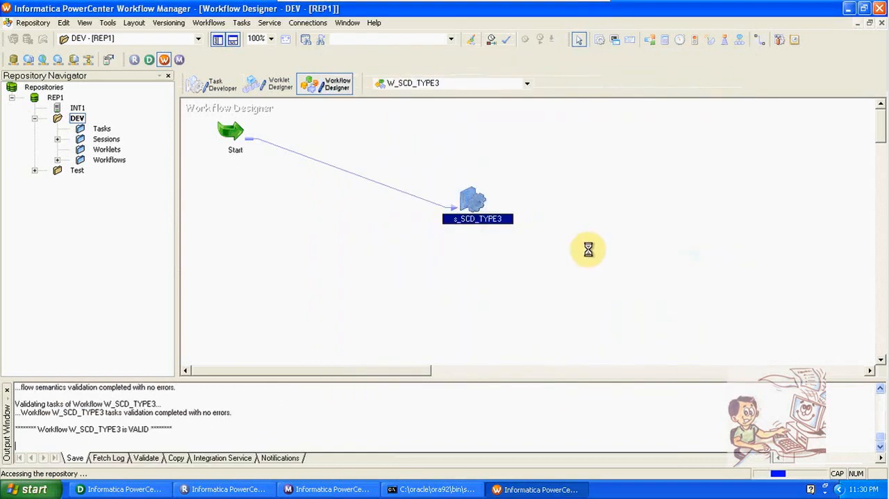
- Reopen the s_SCD_TYPE3 session and review the mapping properties of FILTRANS1 and UPDTRANS
right_click(472, 198)
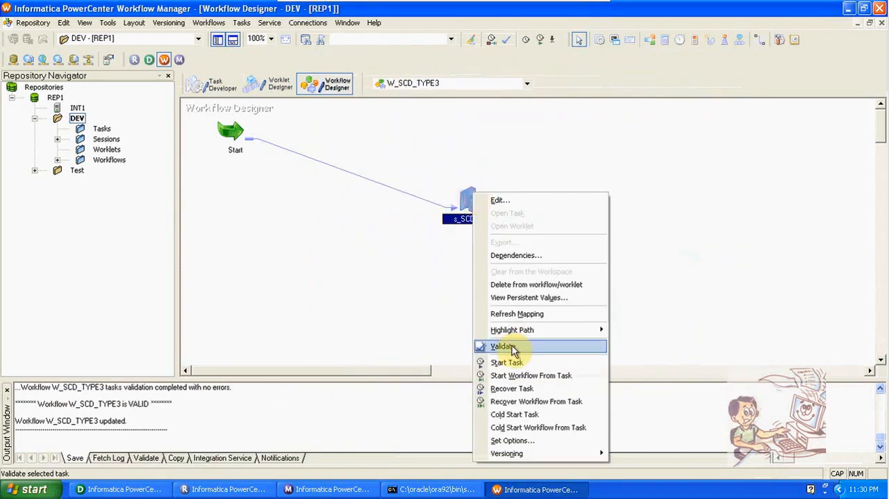
double_click(464, 206)
click(472, 83)
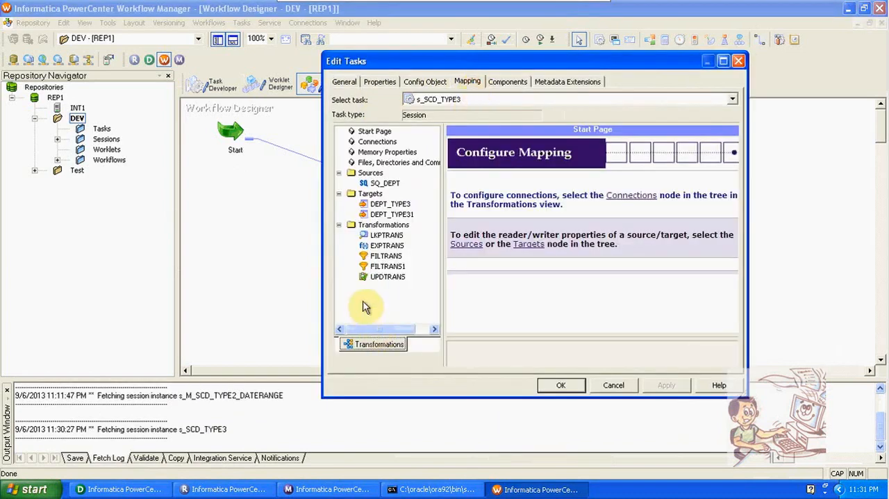
click(392, 267)
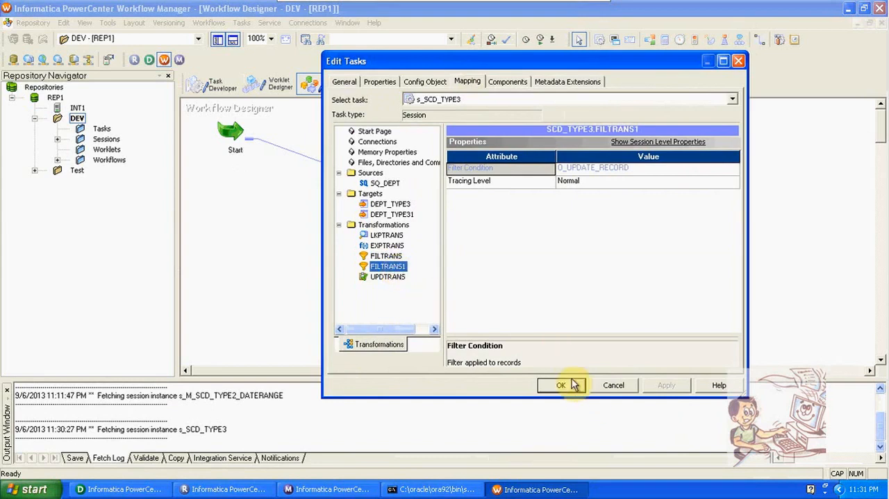
click(391, 278)
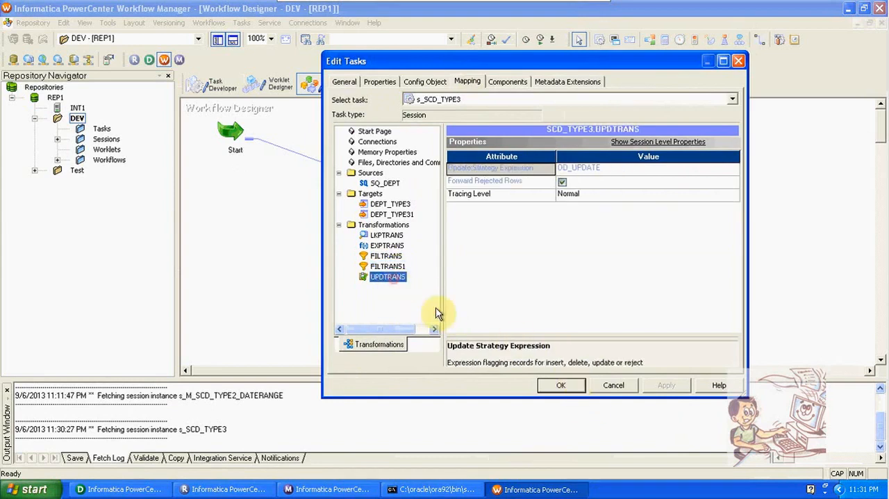
click(560, 386)
key(ctrl+s)
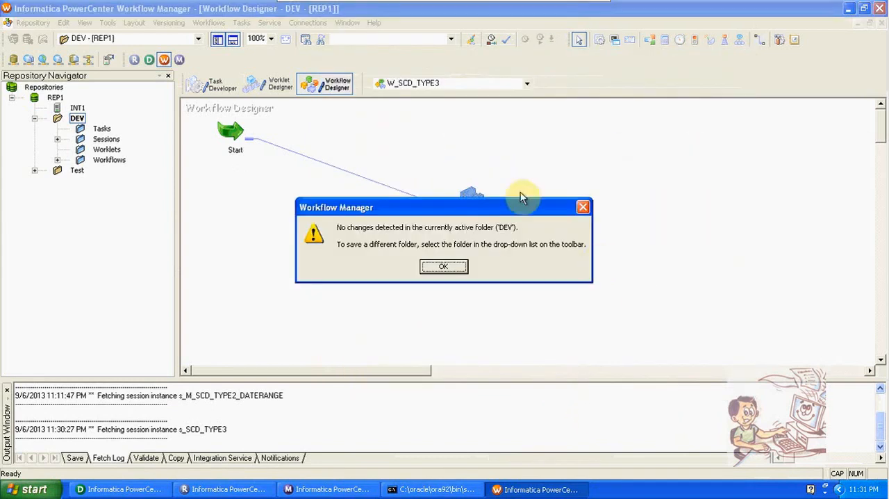
click(452, 261)
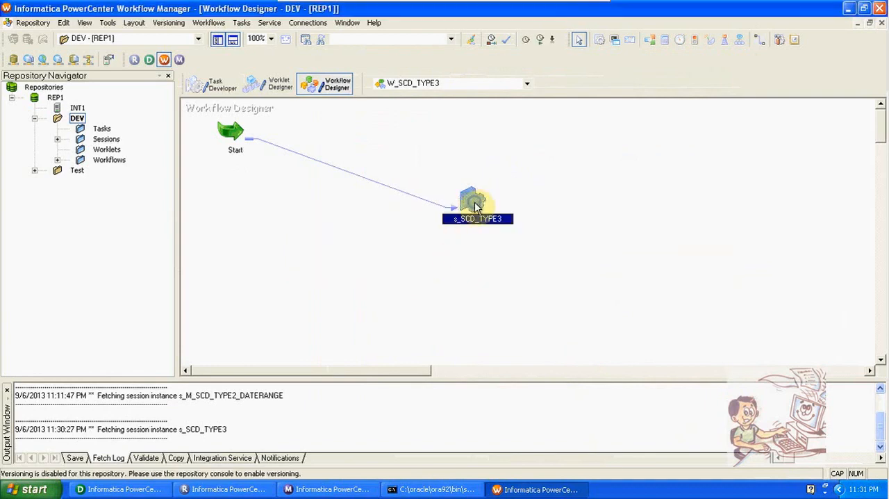
- Start the s_SCD_TYPE3 task and examine its run statistics in Workflow Monitor
right_click(475, 202)
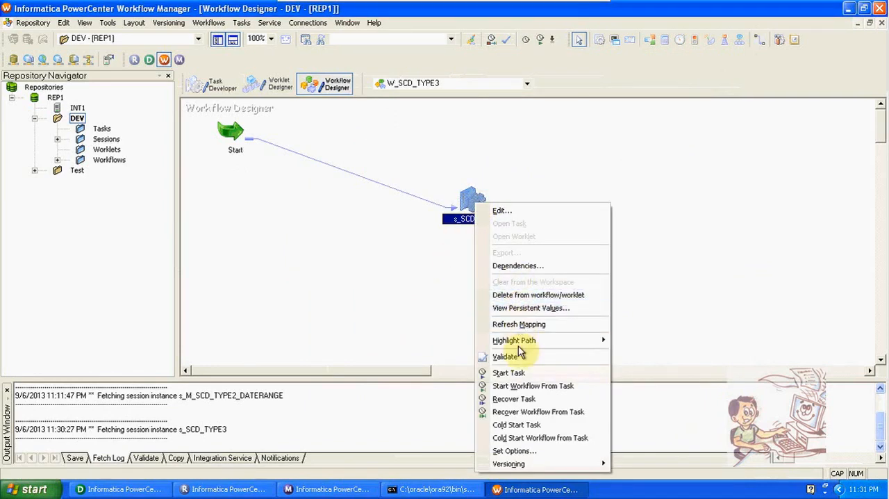
click(515, 372)
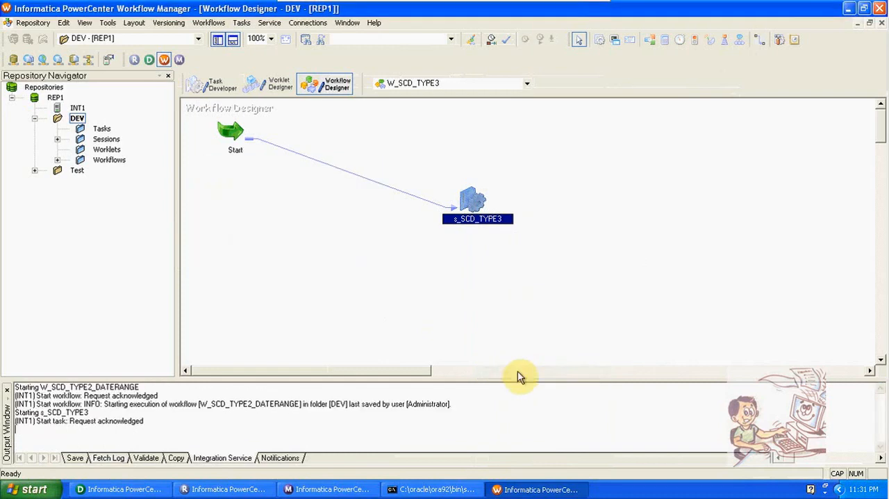
click(327, 489)
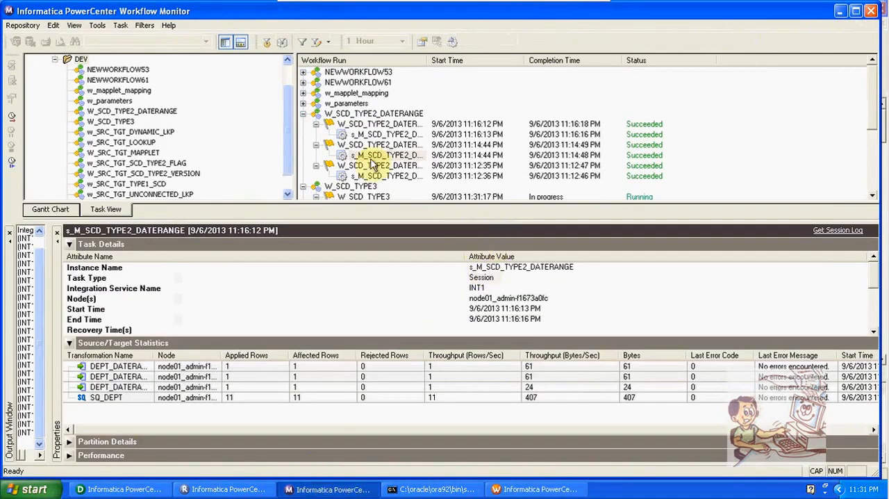
drag(873, 115, 873, 145)
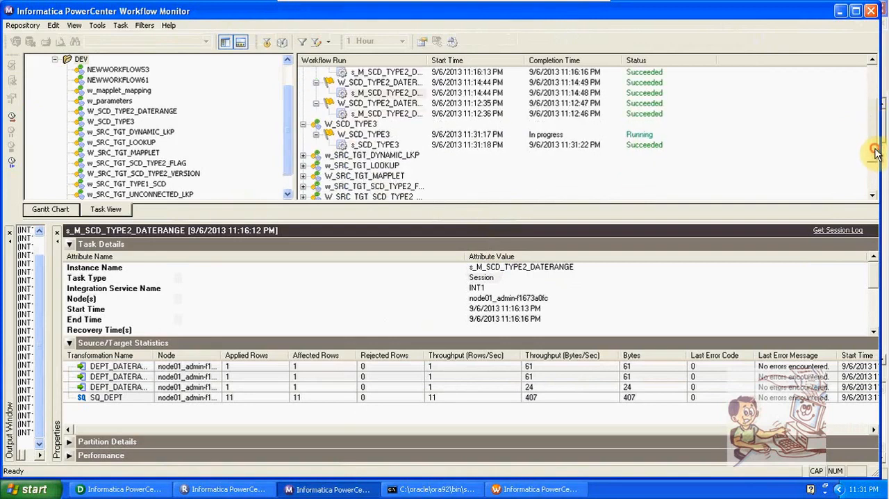
click(394, 143)
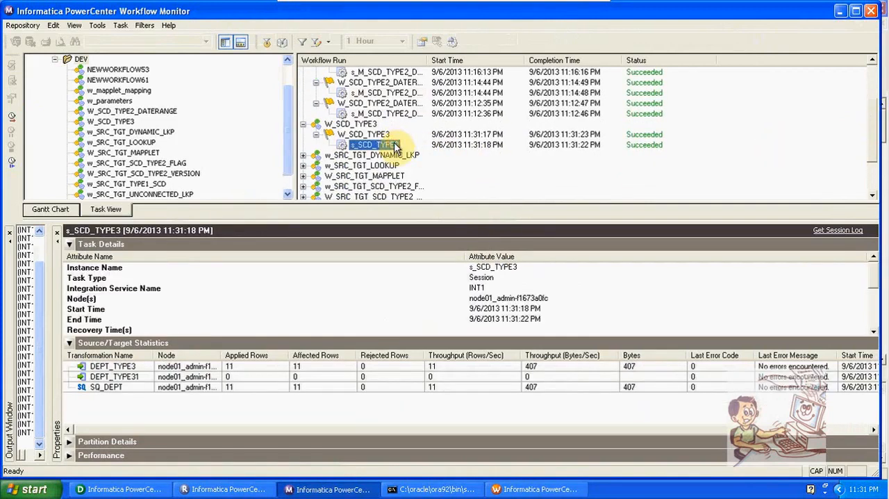
- Switch to Designer and preview the data of the DEPT_TYPE3 target, entering the database password to connect
click(118, 488)
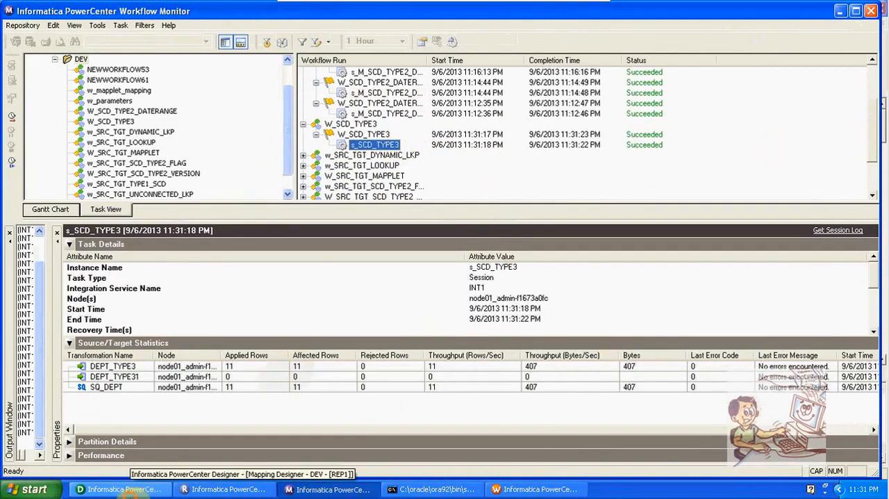
click(181, 474)
right_click(764, 147)
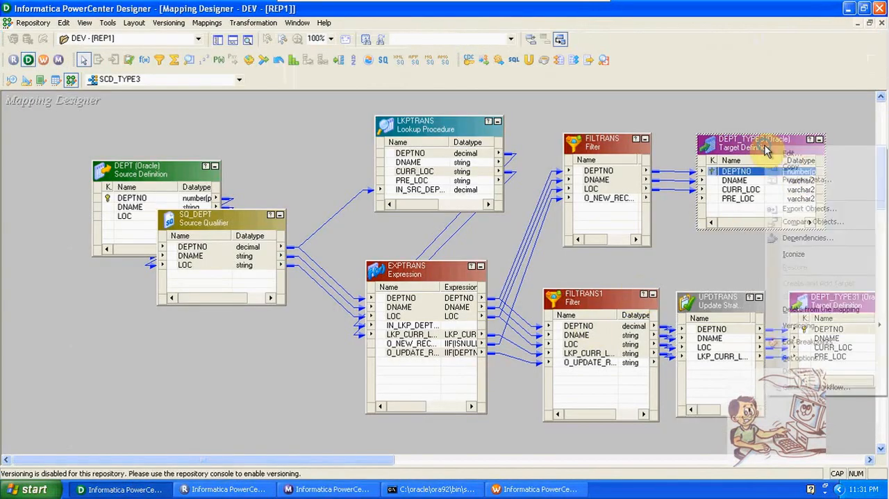
click(791, 179)
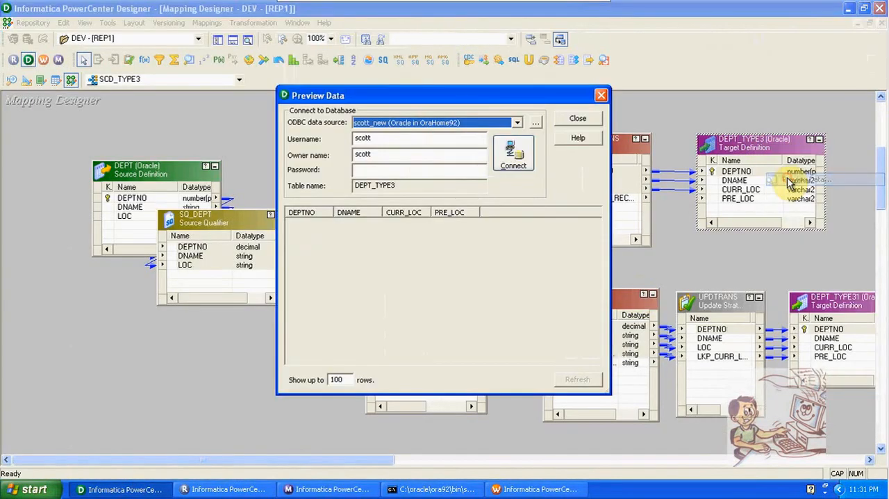
click(438, 169)
text(tiger)
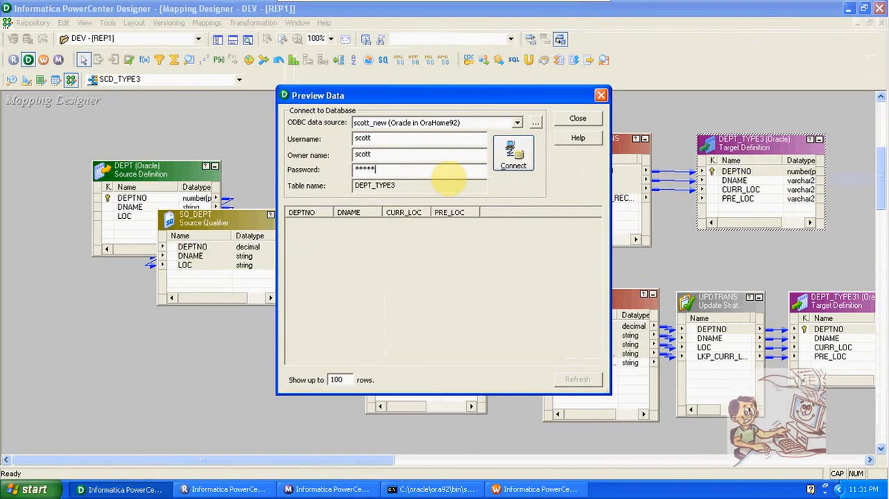
key(Return)
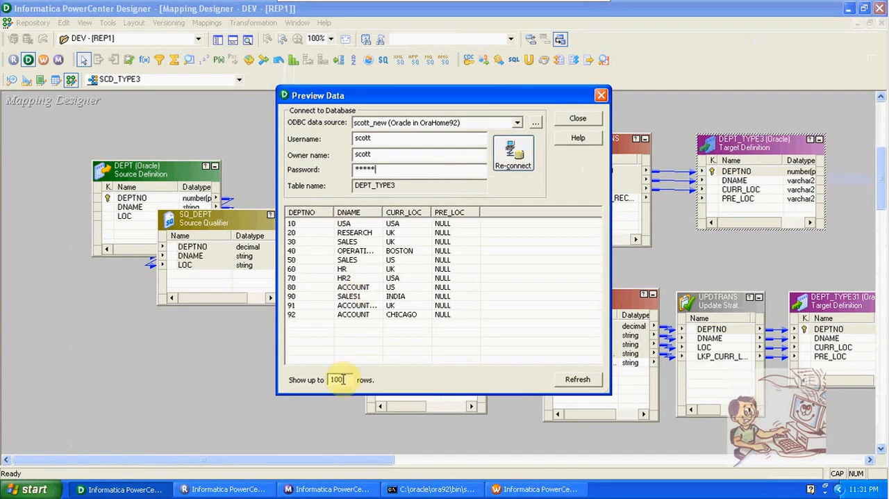
- In SQL*Plus, update dept to set loc='USA' WHERE DEPTNO=91 and commit the change
click(416, 491)
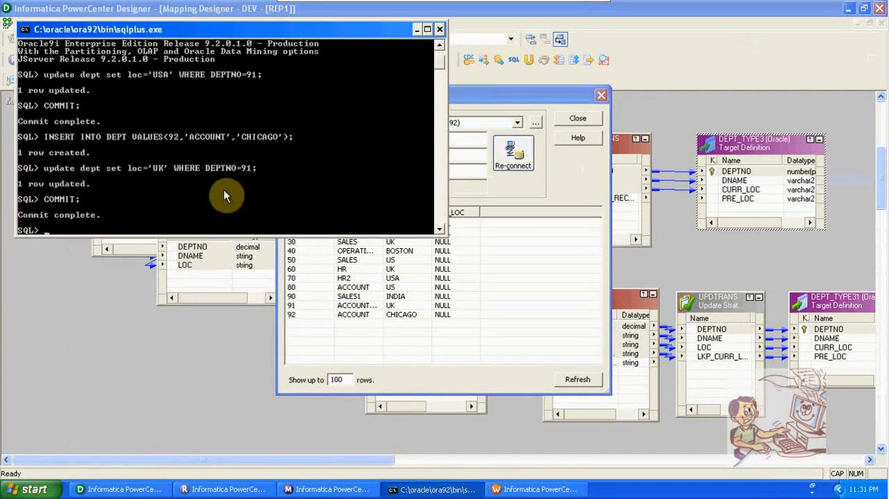
key(Up)
key(Up)
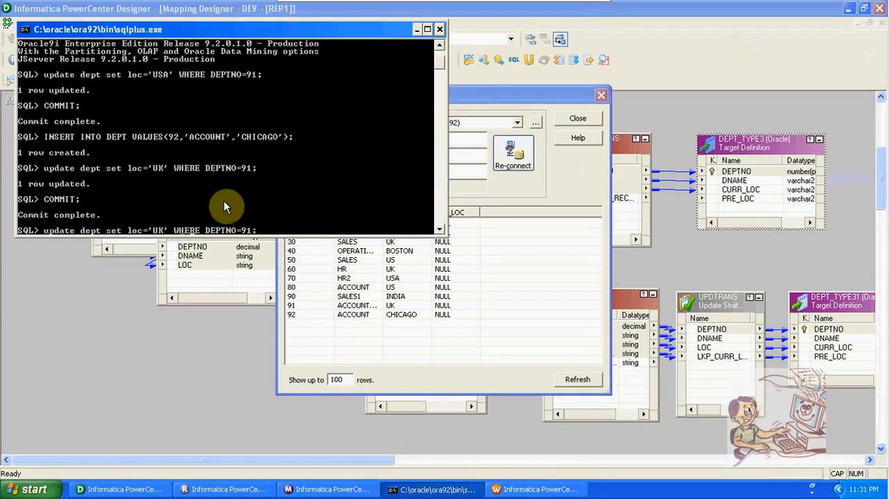
key(Left)
key(Left)
key(Left)
key(Left)
key(Left)
key(Left)
key(Left)
key(Left)
key(Left)
key(Left)
key(Left)
key(Left)
key(Left)
key(Left)
key(Left)
key(Left)
key(Left)
key(Left)
key(BackSpace)
text(SA)
key(Return)
text(COM)
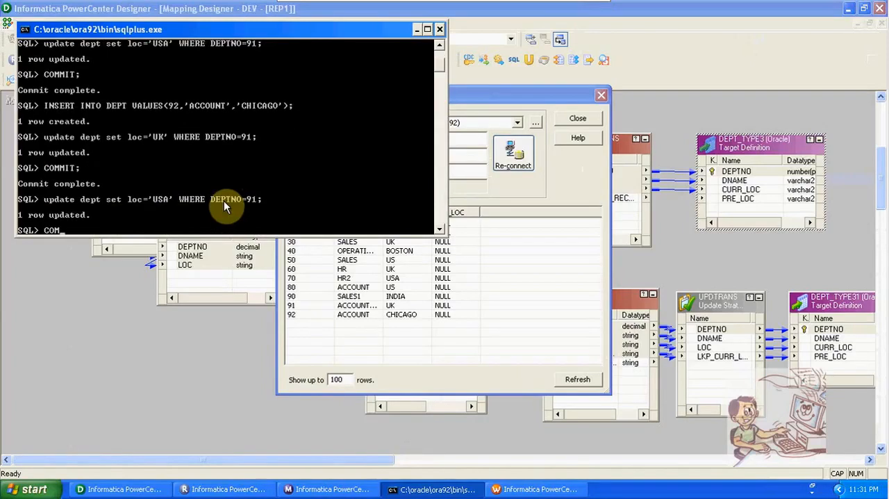
text(MIT;)
key(Return)
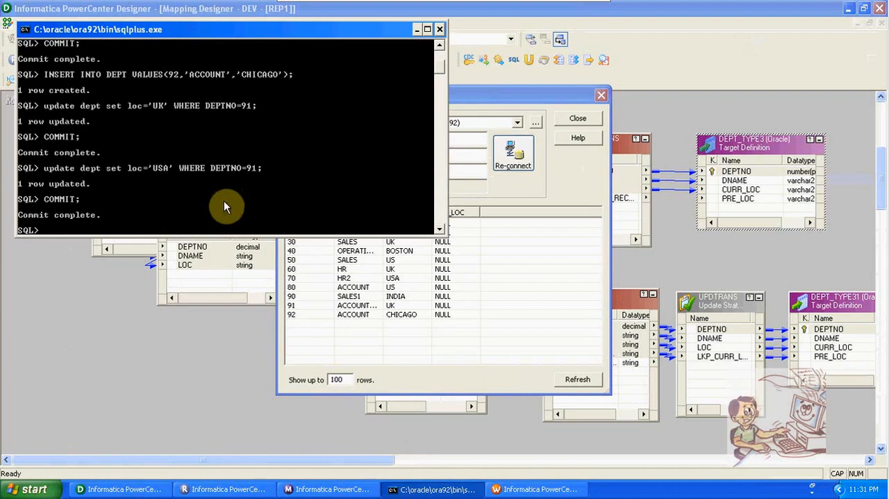
- Restart the s_SCD_TYPE3 task in Workflow Monitor and inspect the new run's DEPT_TYPE31 target statistics
click(154, 374)
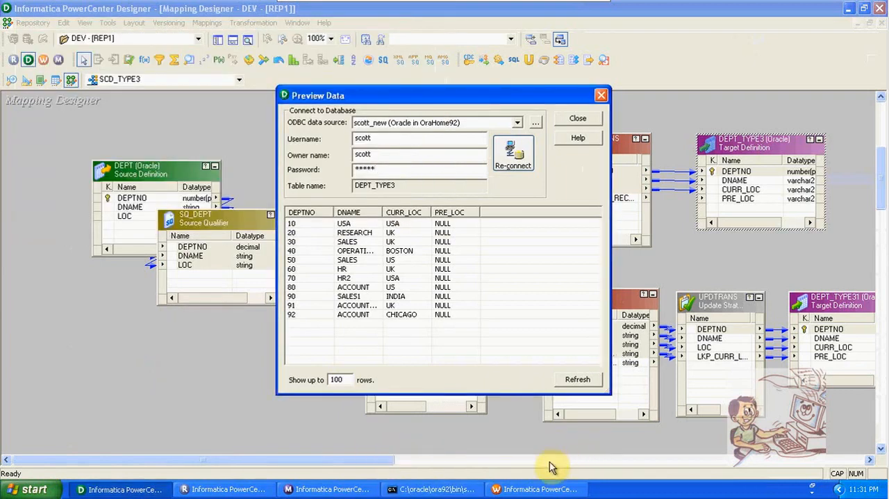
click(326, 489)
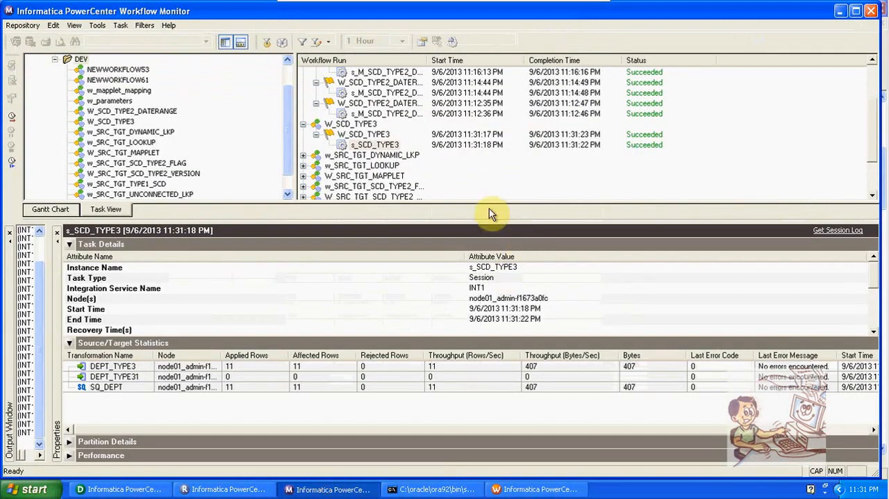
right_click(387, 146)
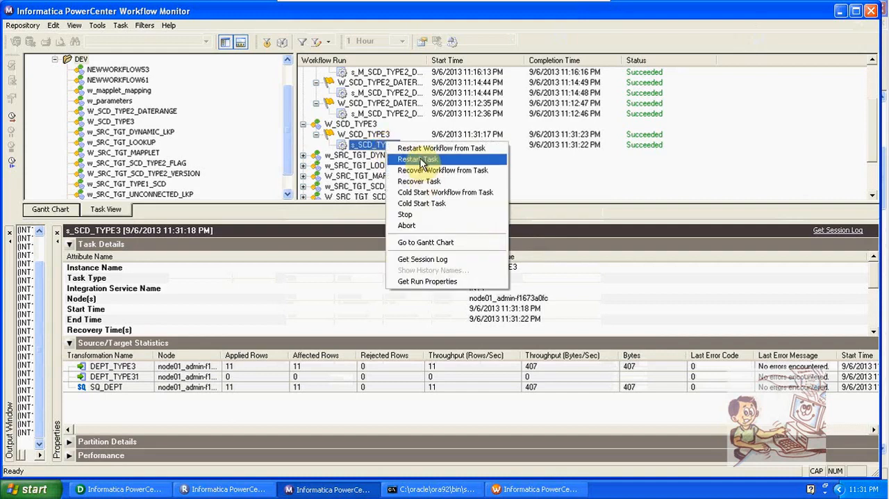
click(420, 159)
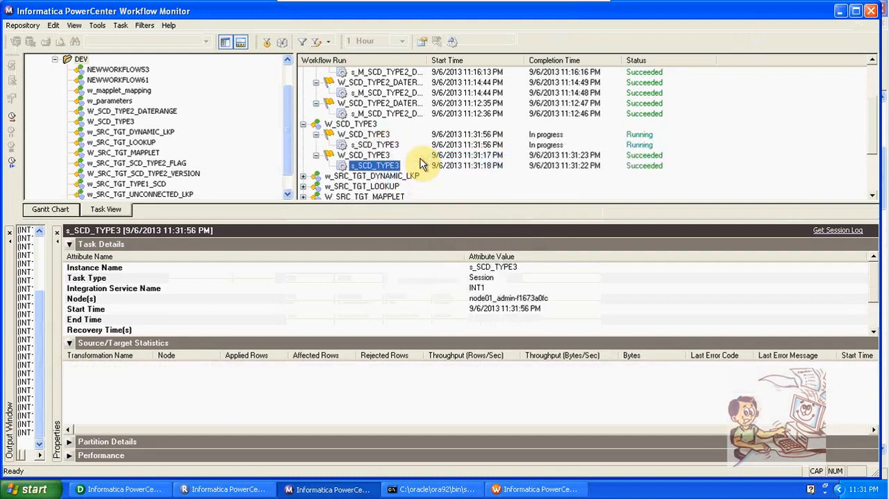
click(389, 144)
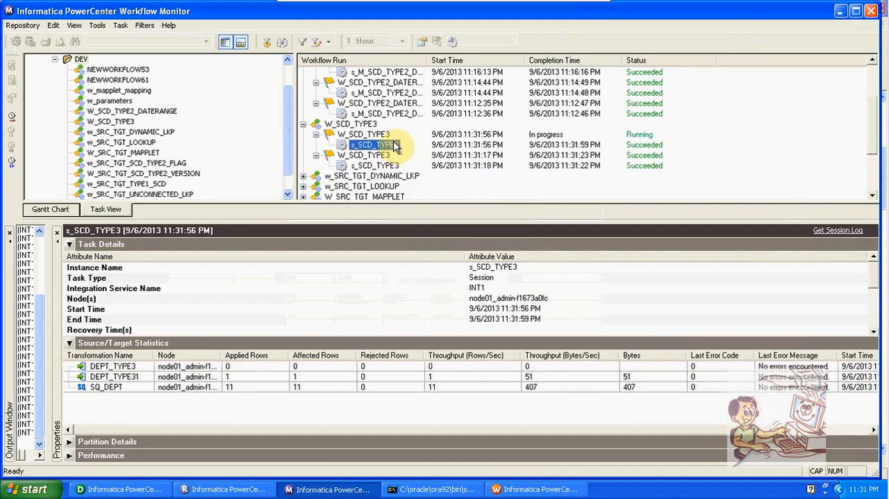
click(298, 376)
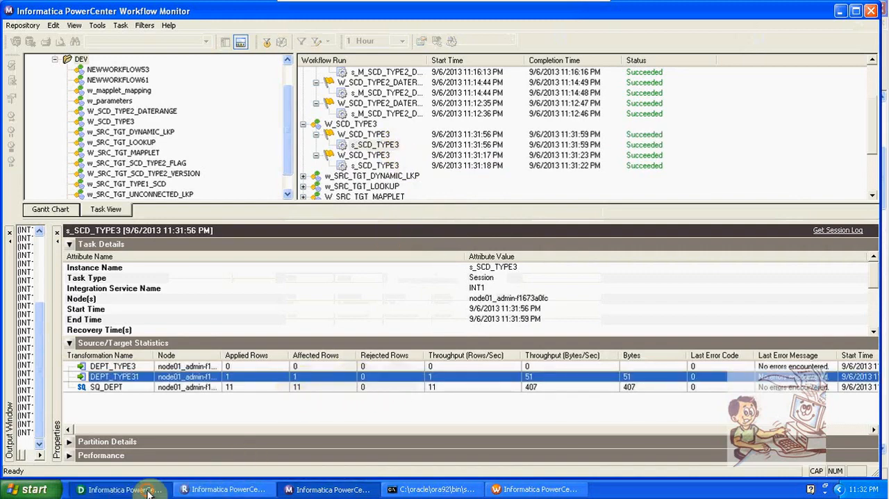
- Switch to Designer, refresh the DEPT_TYPE3 data preview and check the current and previous locations of DEPTNO 91
click(125, 489)
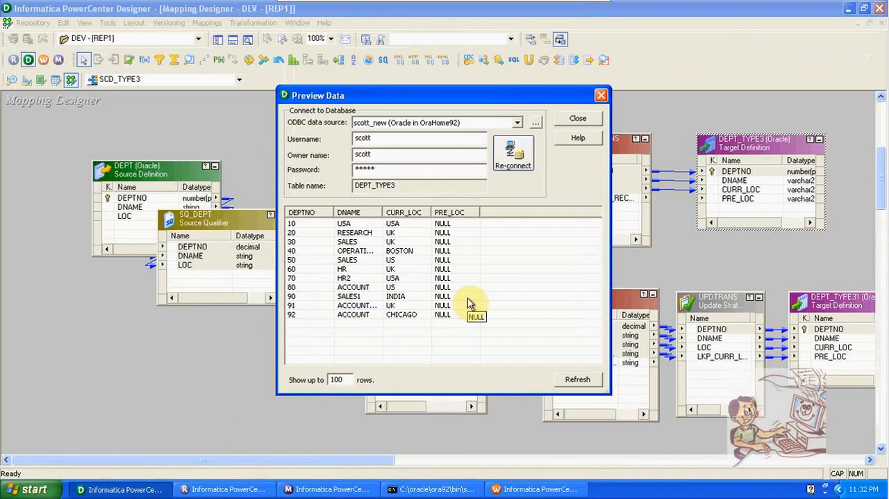
click(324, 308)
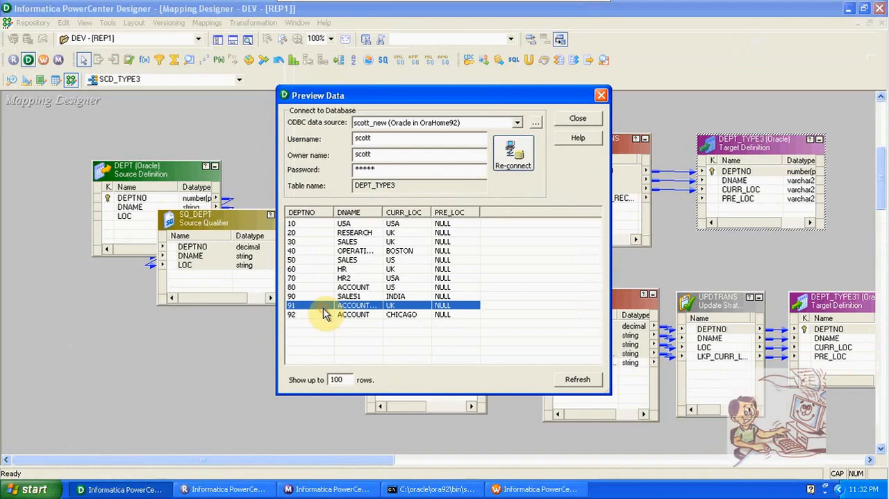
click(577, 379)
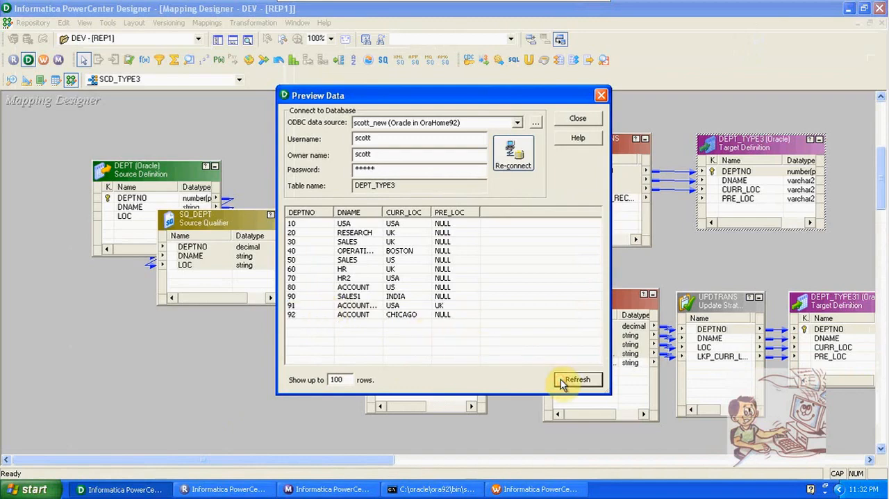
click(438, 305)
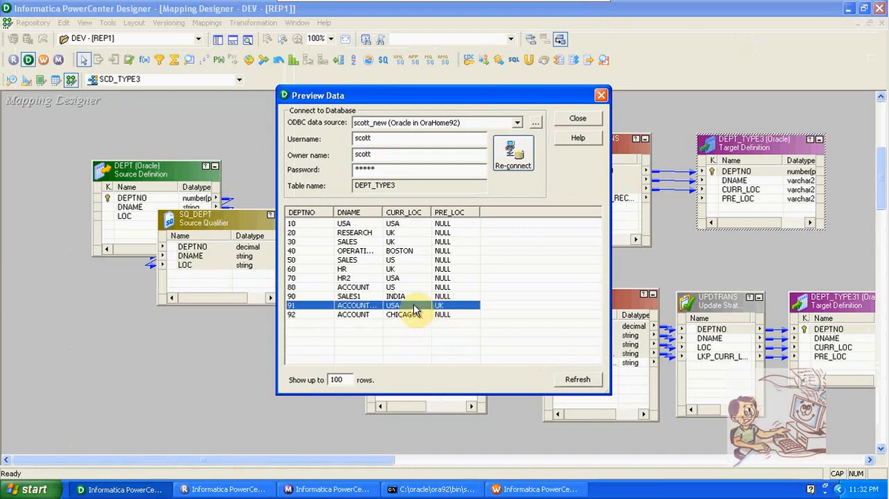
- In SQL*Plus, run update dept set loc='INDIA' WHERE DEPTNO=91 and commit the change
click(430, 489)
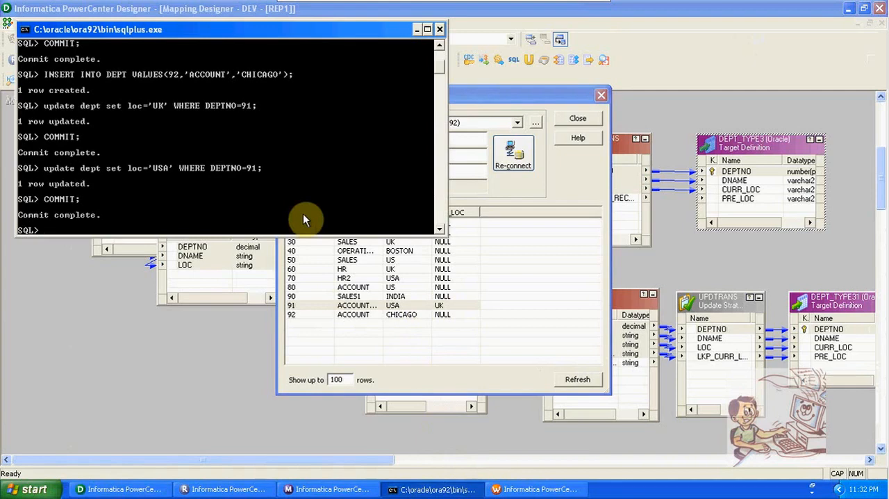
key(Up)
key(Up)
key(Left)
key(Left)
key(Left)
key(Left)
key(Left)
key(Left)
key(Left)
key(Left)
key(Left)
key(Left)
key(Left)
key(Left)
key(Left)
key(Left)
key(Left)
key(Left)
key(Left)
key(Left)
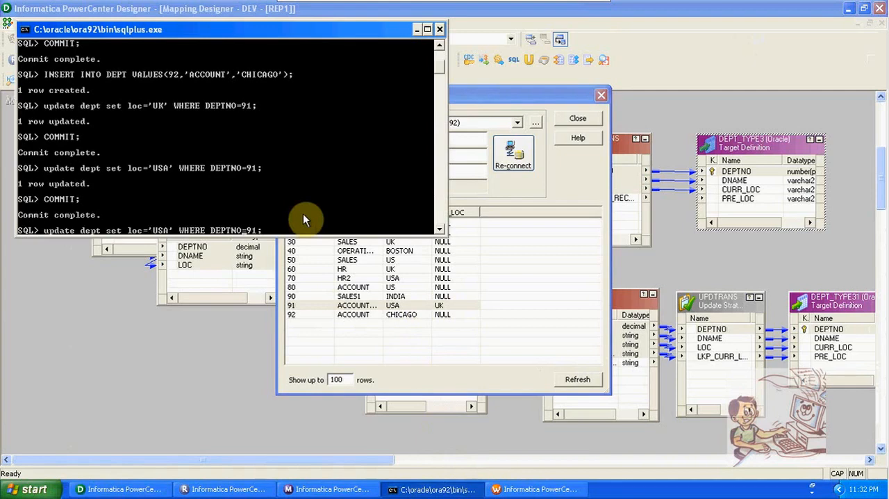
key(BackSpace)
key(BackSpace)
key(BackSpace)
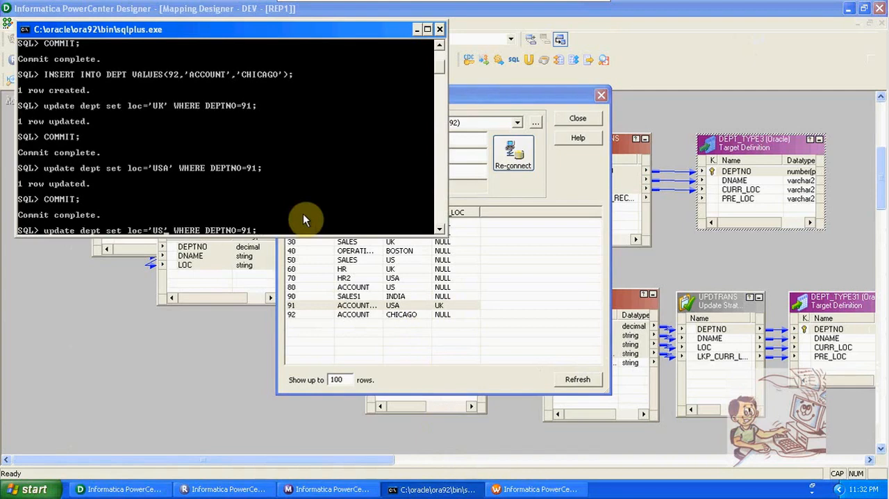
text(INDIA)
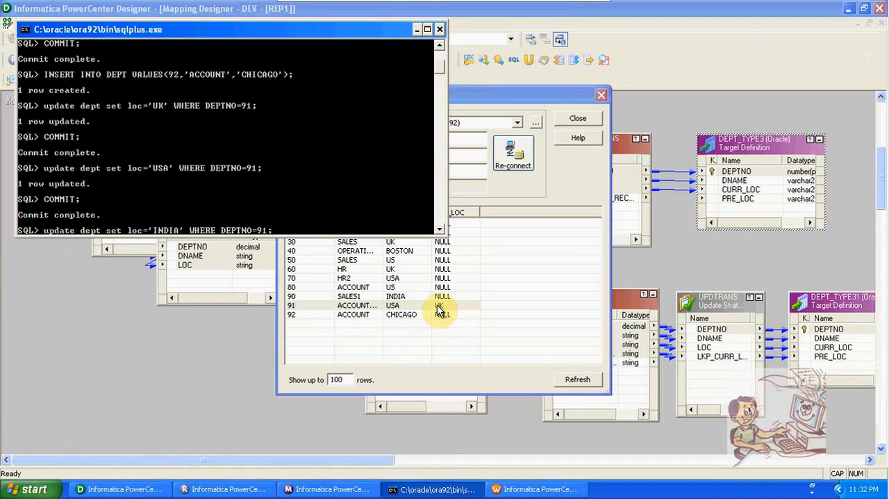
key(Return)
text(COMMIT;)
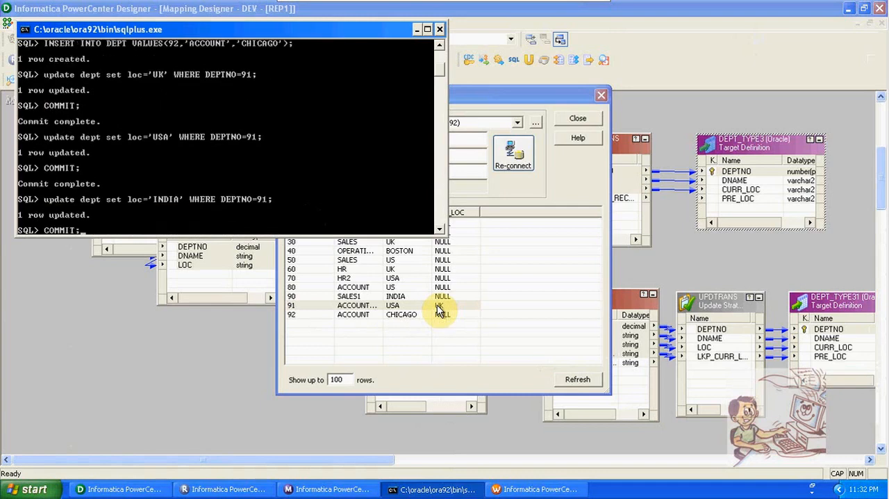
key(Return)
- Switch to Workflow Monitor and restart the s_SCD_TYPE3 task to load the changed location of DEPTNO 91
click(326, 489)
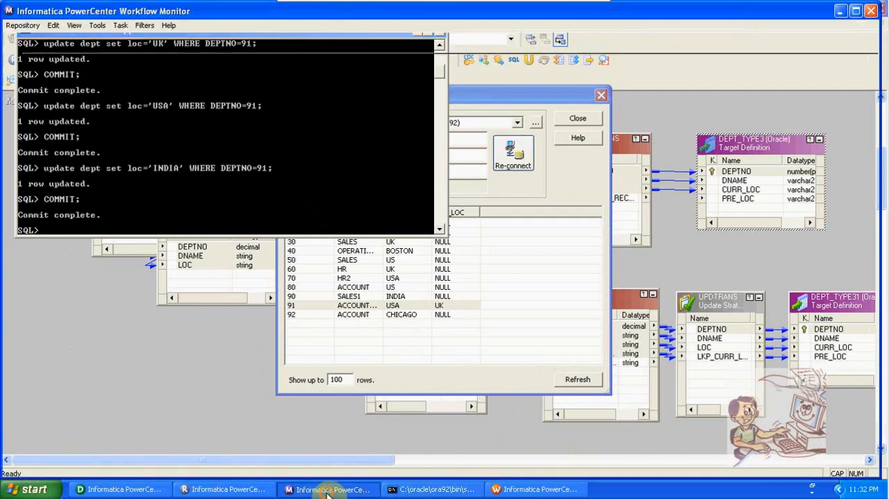
right_click(378, 145)
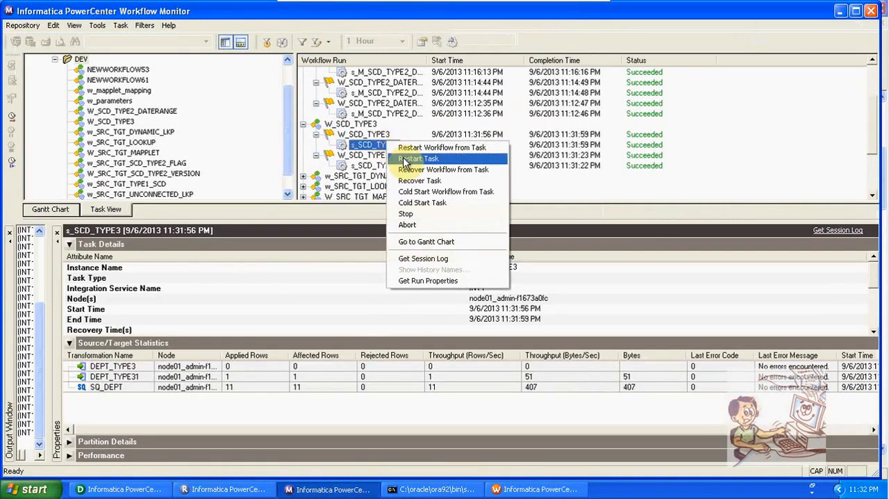
click(405, 159)
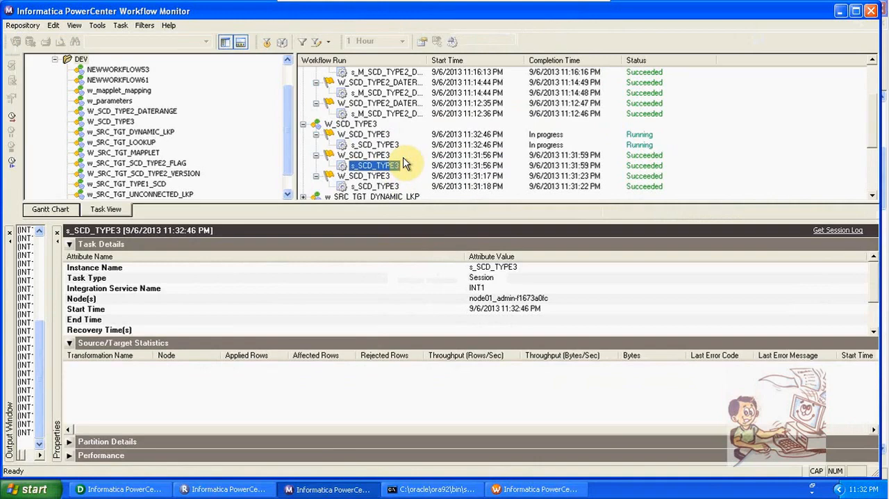
- Return to Designer, refresh the DEPT_TYPE3 preview and examine the DEPTNO 91 row after the second location change
click(153, 489)
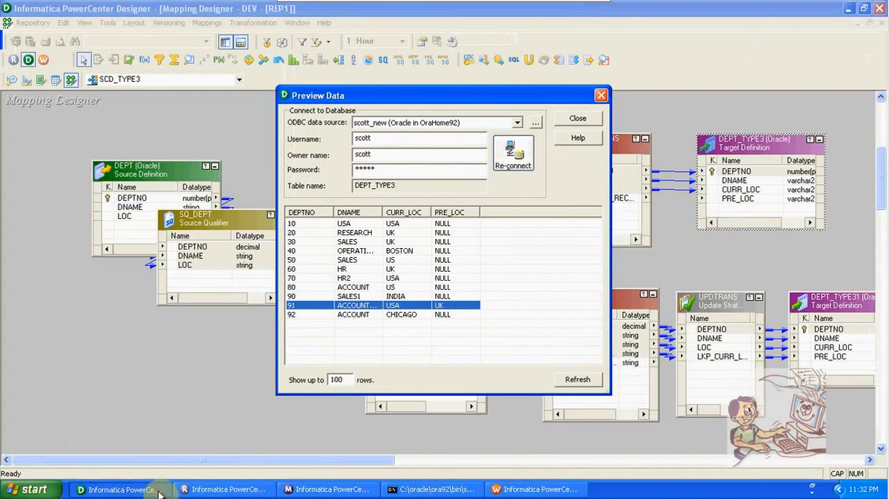
click(574, 380)
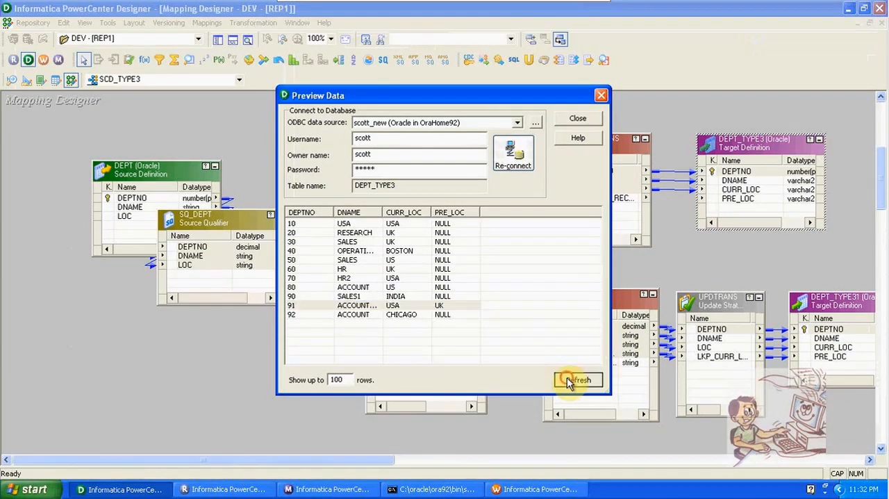
click(418, 306)
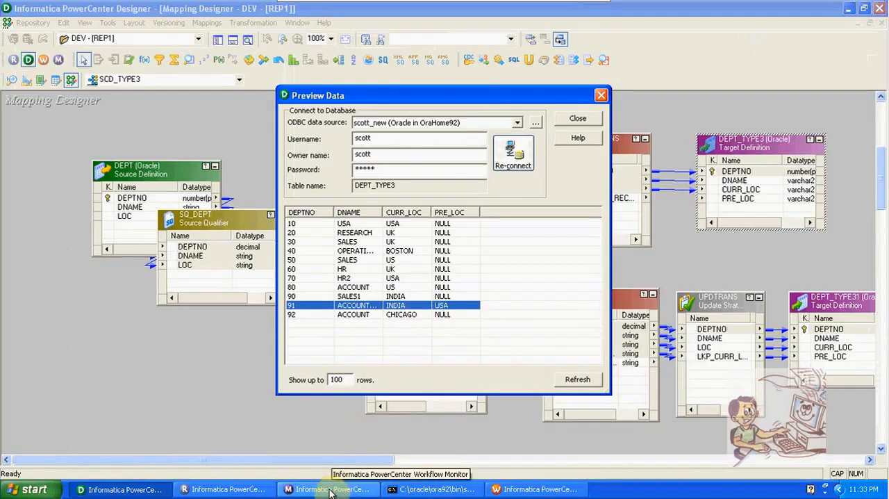
- In SQL*Plus, run INSERT INTO DEPT VALUES(93,'ACCOUNT','CHICAGO') and commit the new row
click(436, 489)
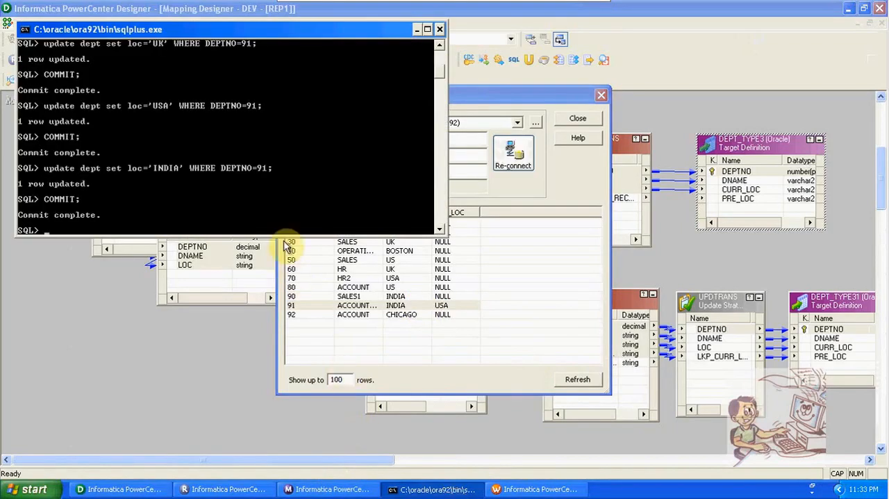
key(Up)
key(Up)
key(Up)
key(Up)
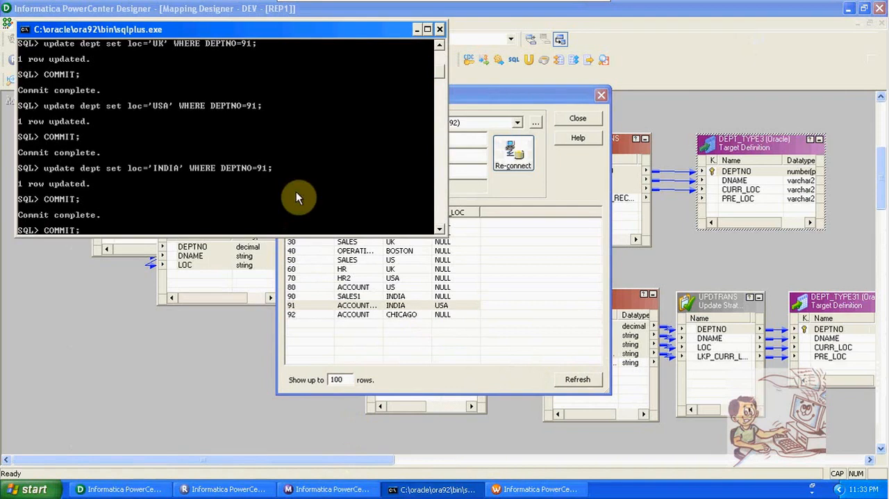
key(Up)
key(Up)
key(Up)
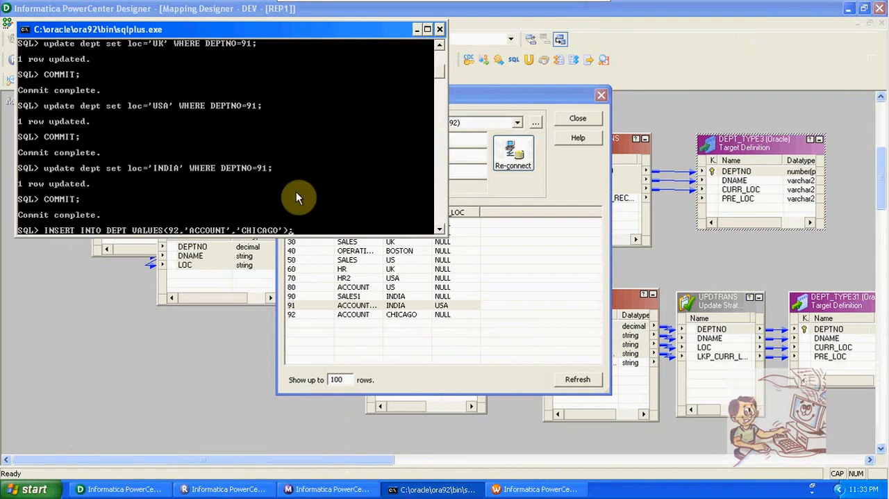
key(Left)
key(Left)
key(Left)
key(Left)
key(Left)
key(Left)
key(Left)
key(Left)
key(Left)
key(Left)
key(Left)
key(Left)
key(Left)
key(Left)
key(Left)
key(Left)
key(Left)
key(Left)
key(Left)
key(Left)
key(Left)
key(Left)
key(Left)
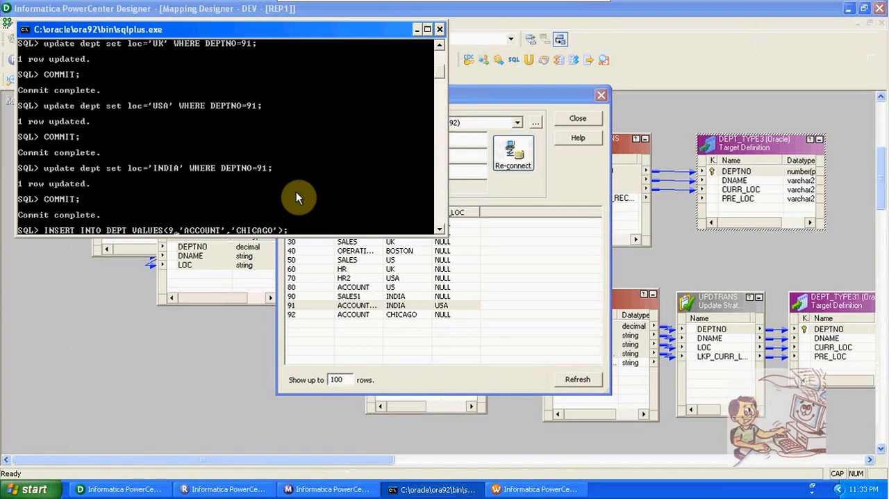
key(BackSpace)
text(3)
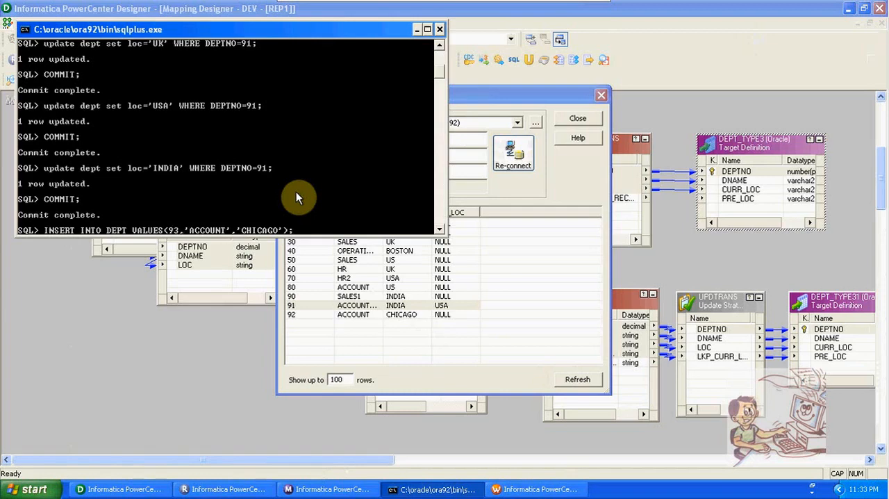
key(Return)
text(COMMIT;)
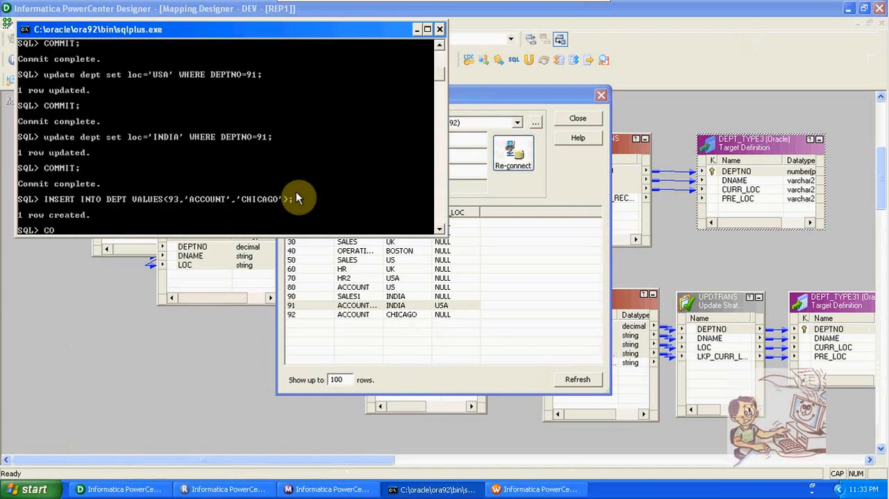
key(Return)
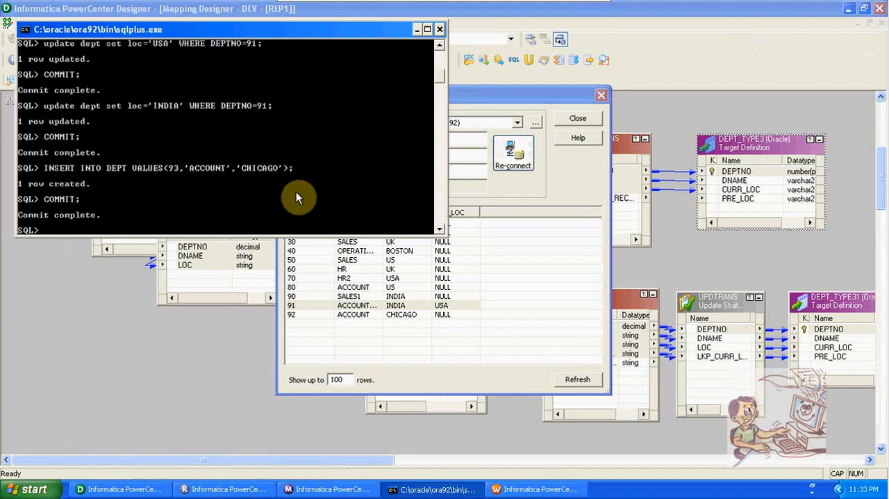
- Switch to Workflow Monitor and restart the s_SCD_TYPE3 task to load the new DEPTNO 93 row
click(338, 489)
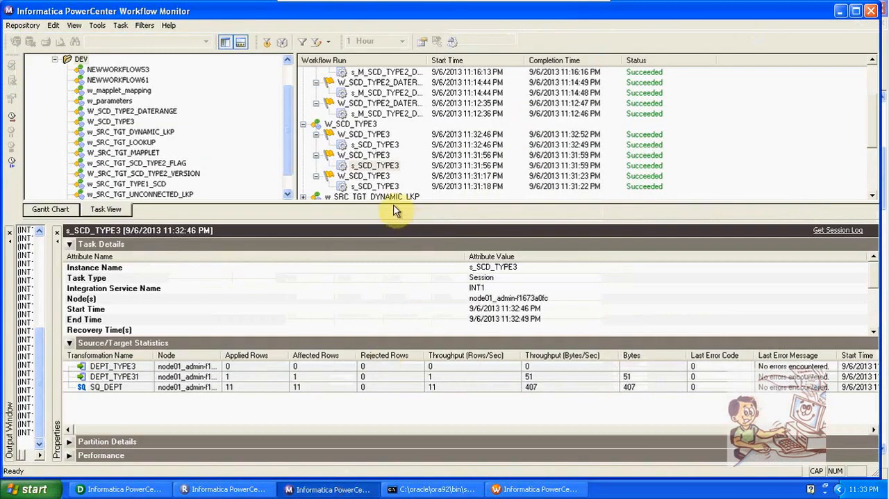
right_click(386, 166)
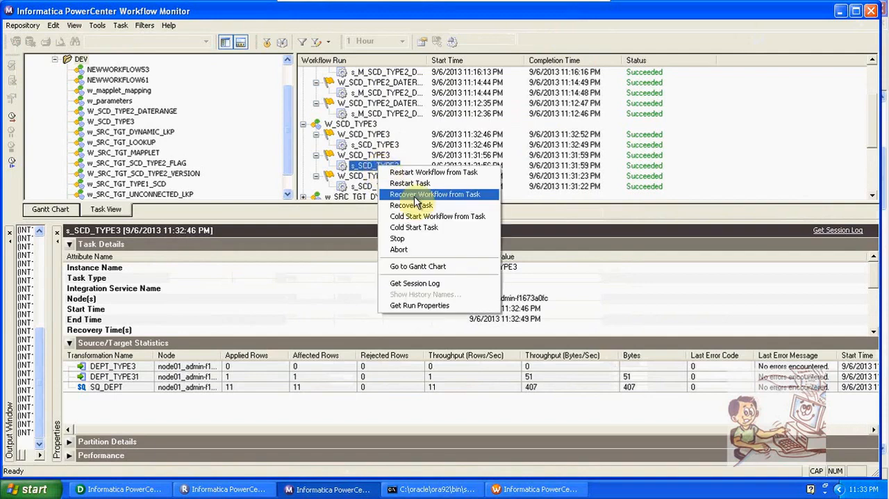
click(413, 184)
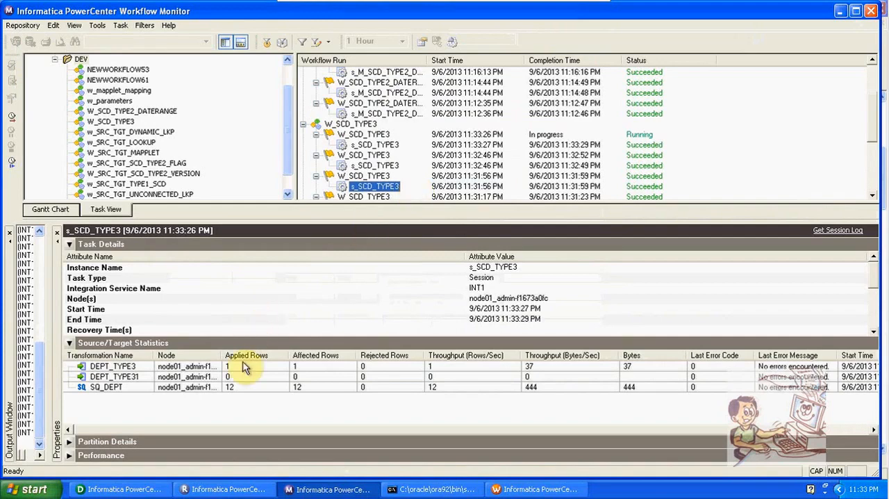
- In Designer, refresh the DEPT_TYPE3 preview to check for the DEPTNO 93 row, and close the preview
click(121, 489)
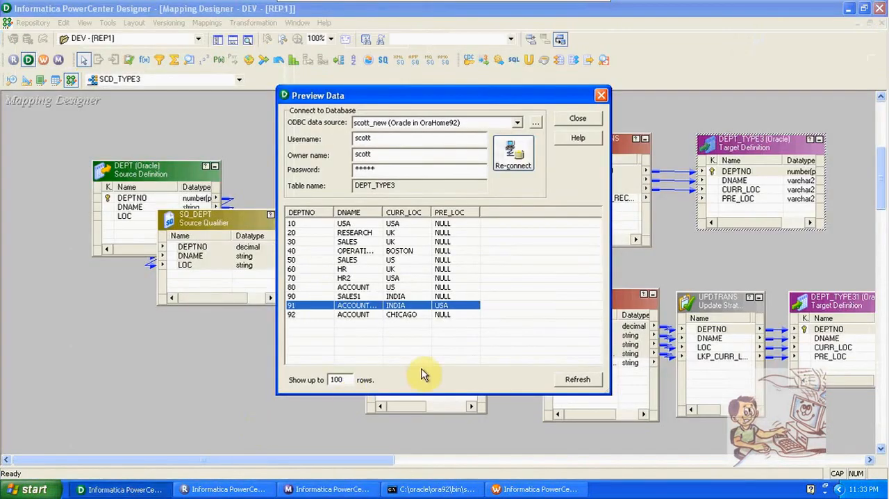
click(327, 316)
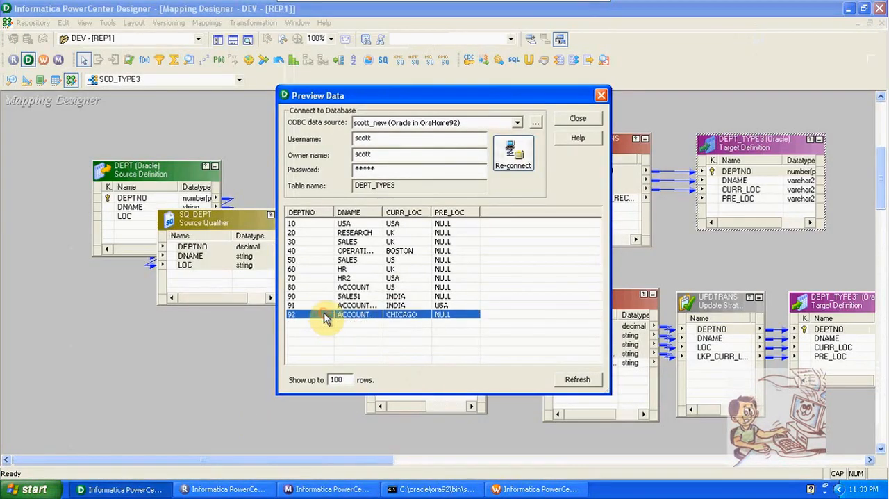
click(566, 386)
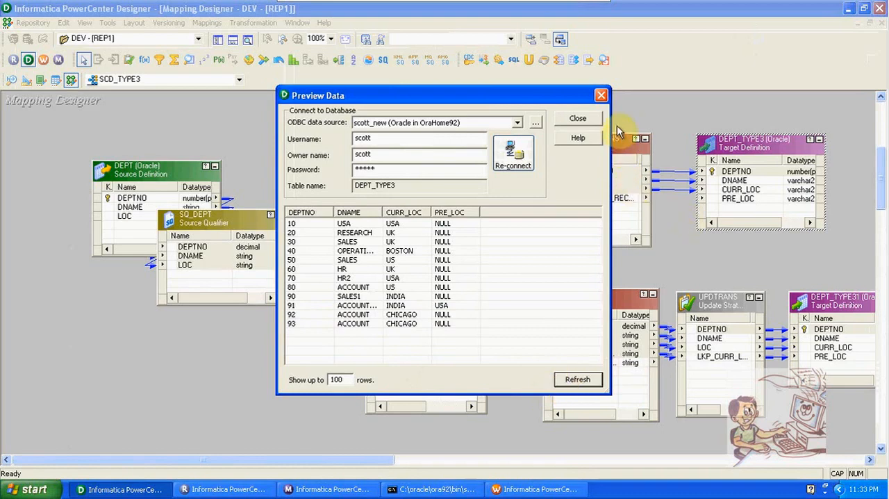
click(602, 96)
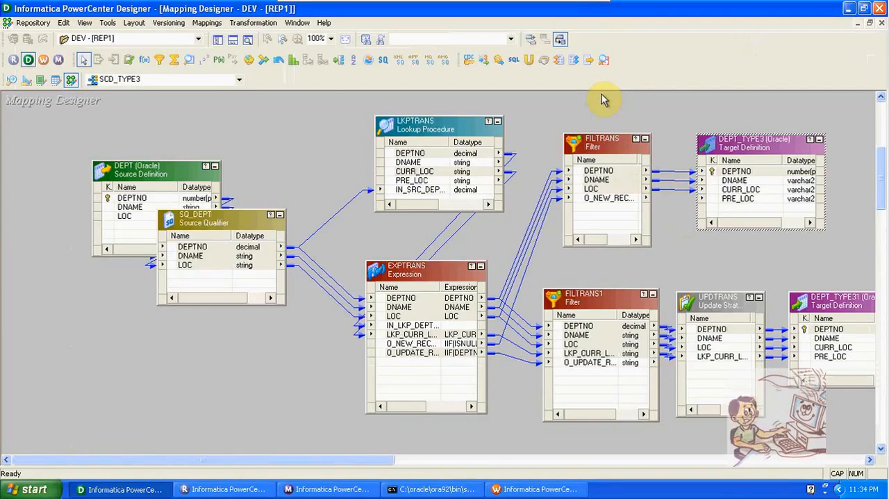
mouse_move(588, 7)
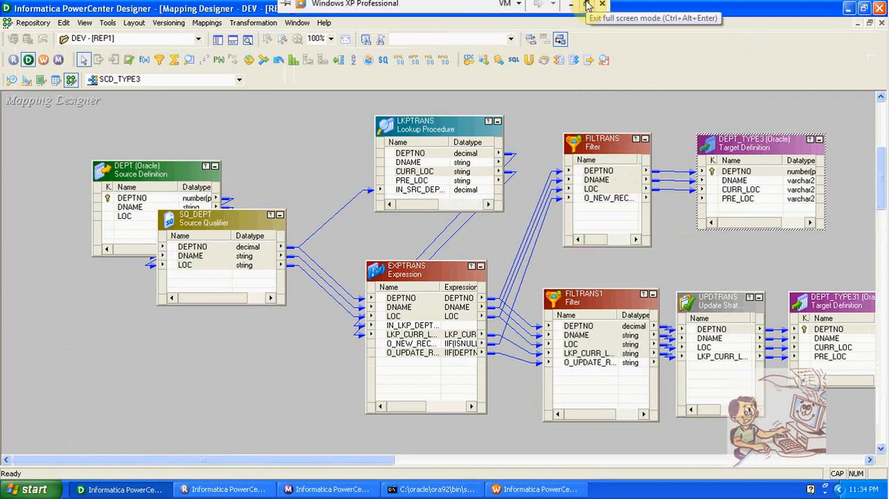